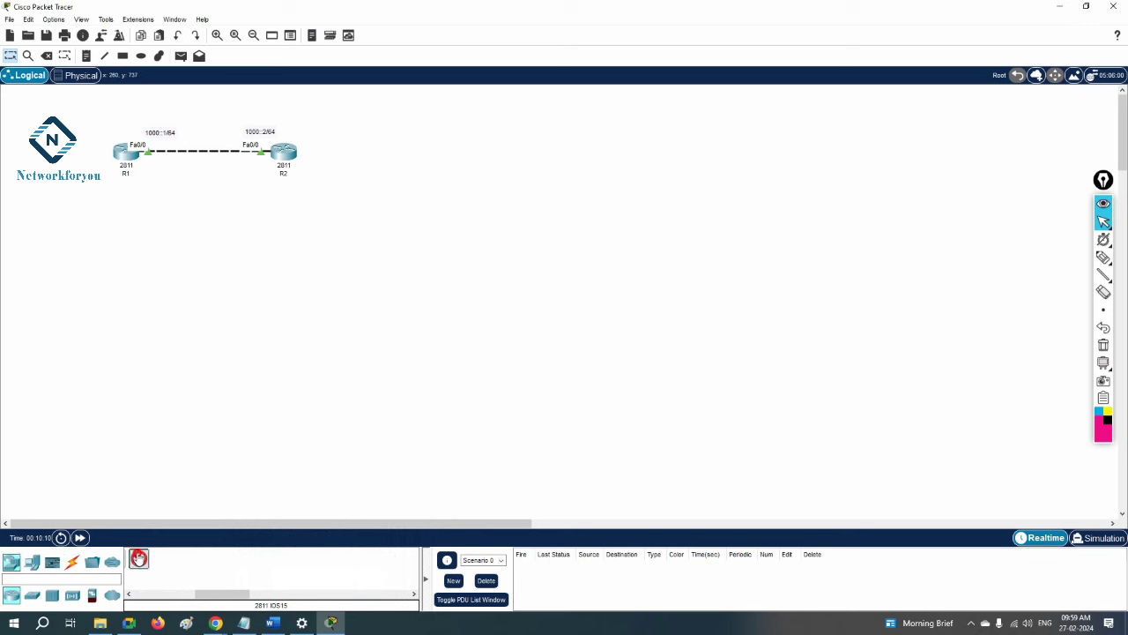
# Place two 2811 routers side by side below the existing link, with a 2960 switch under each.
pyautogui.click(269, 267)
pyautogui.click(418, 258)
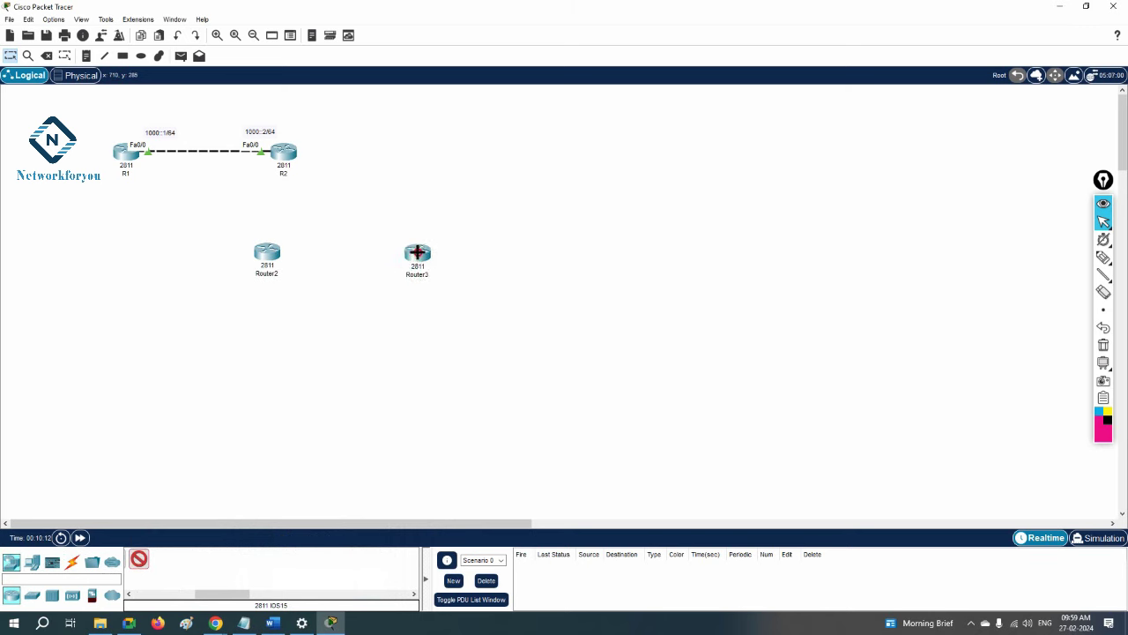
pyautogui.click(32, 596)
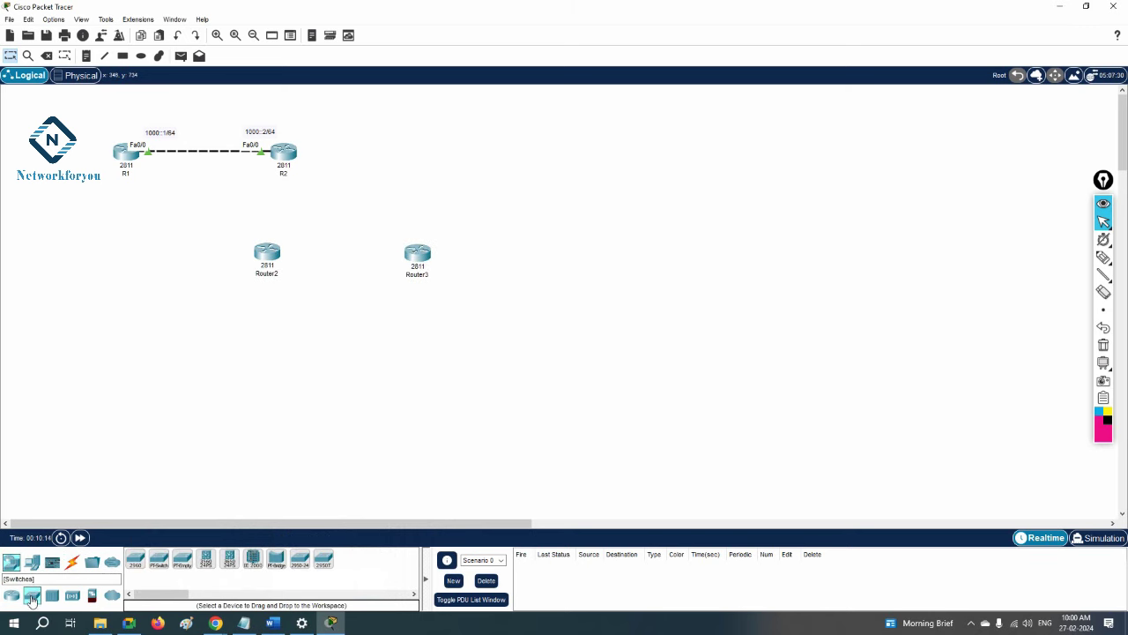
pyautogui.click(135, 559)
pyautogui.click(240, 338)
pyautogui.click(424, 337)
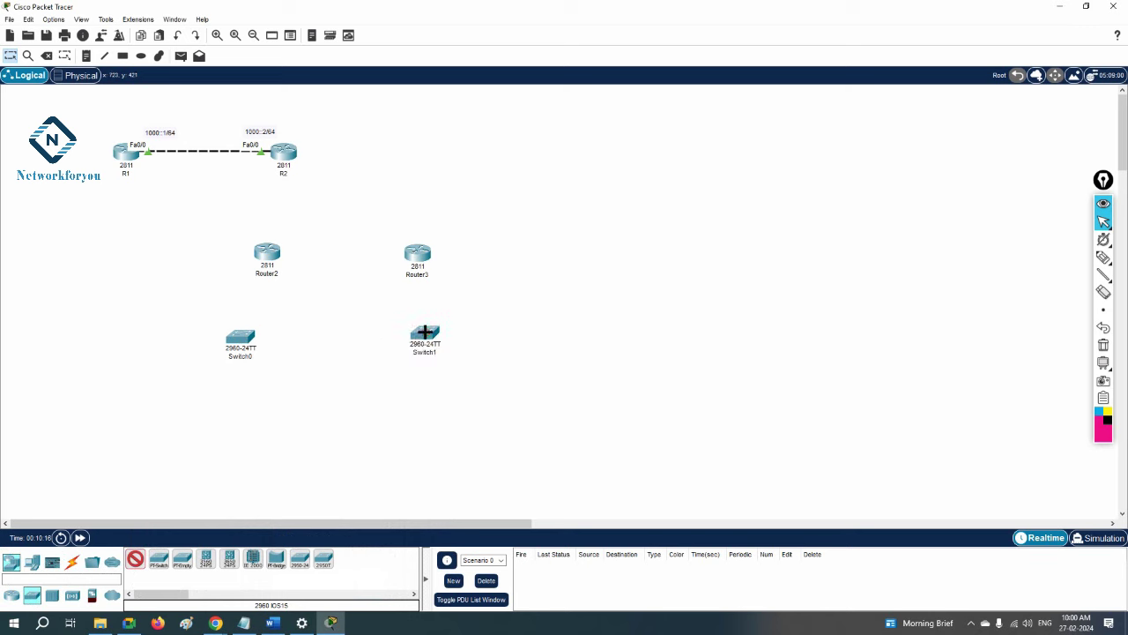
# Add four PCs to the workspace, two below Switch0 and two below Switch1.
pyautogui.click(32, 562)
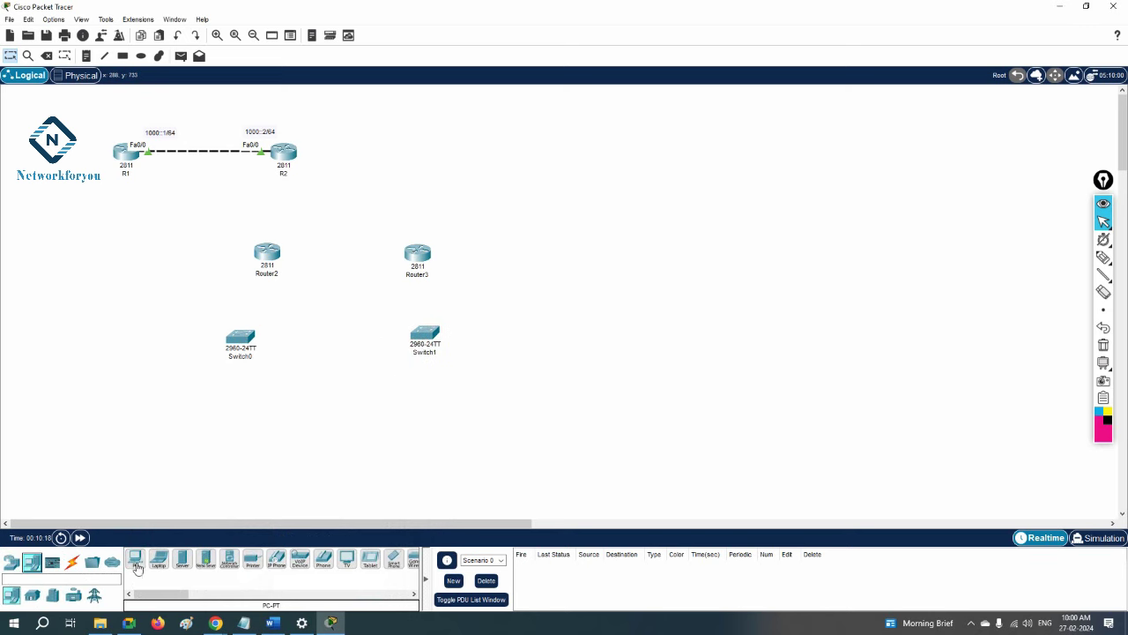
pyautogui.click(134, 558)
pyautogui.click(123, 420)
pyautogui.click(186, 428)
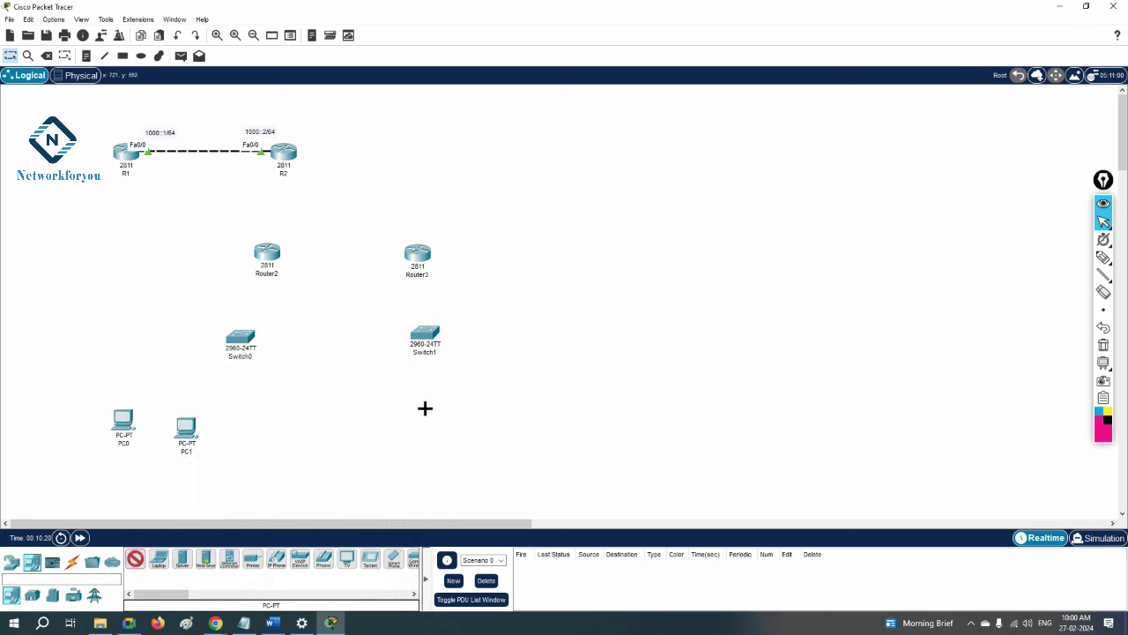
pyautogui.click(414, 411)
pyautogui.click(466, 409)
# Cable PC0 and PC1 to Switch0 using automatically chosen connections.
pyautogui.click(73, 562)
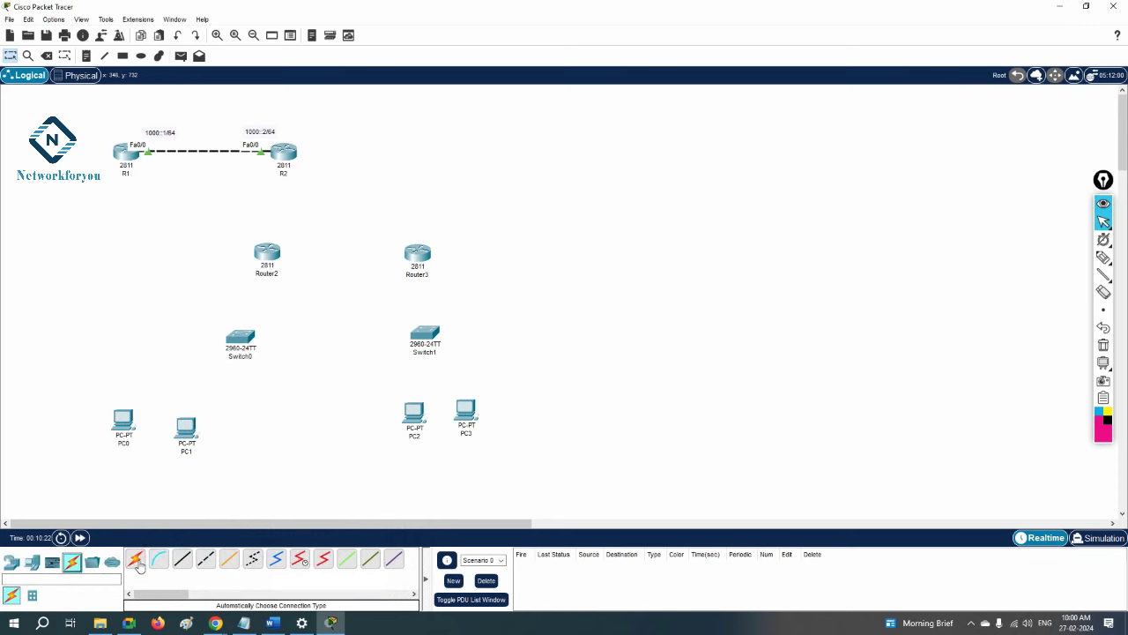
pyautogui.click(158, 559)
pyautogui.click(222, 352)
pyautogui.click(126, 416)
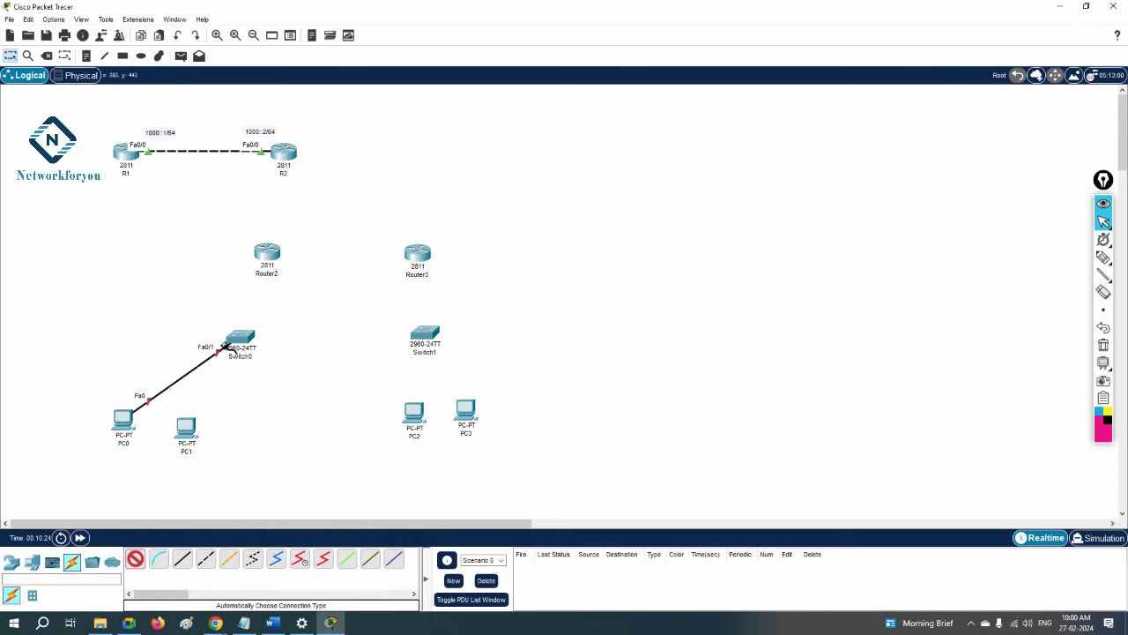
pyautogui.click(192, 429)
pyautogui.click(245, 339)
# Cable Switch0 to Router2, Router2 to Router3, and Router3 to Switch1 using automatic connections.
pyautogui.click(251, 338)
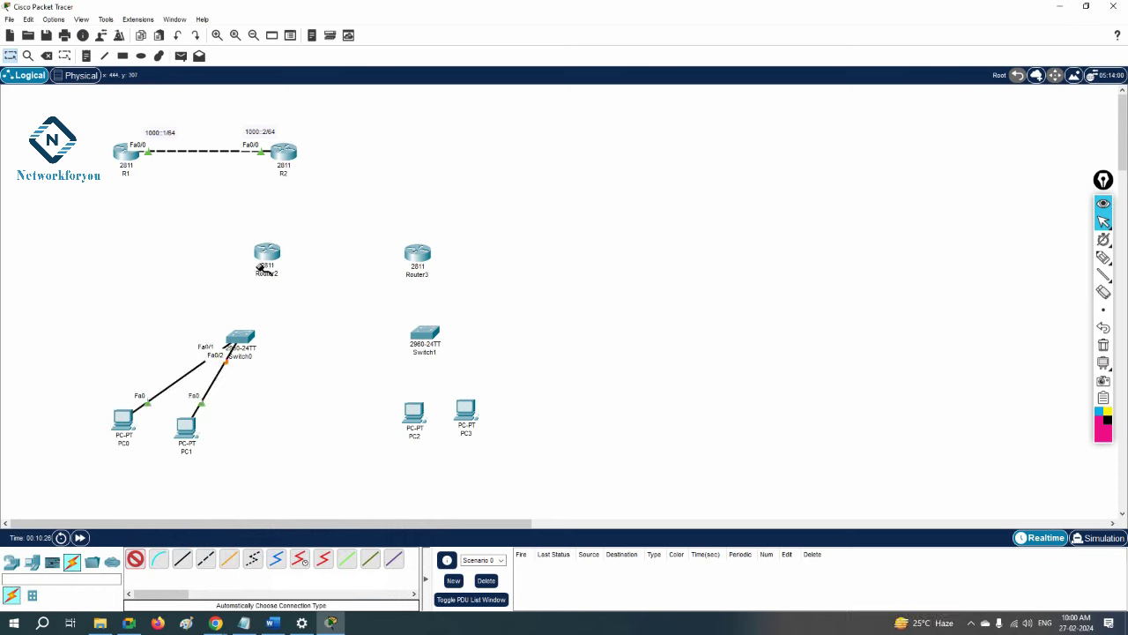
pyautogui.click(267, 255)
pyautogui.click(417, 256)
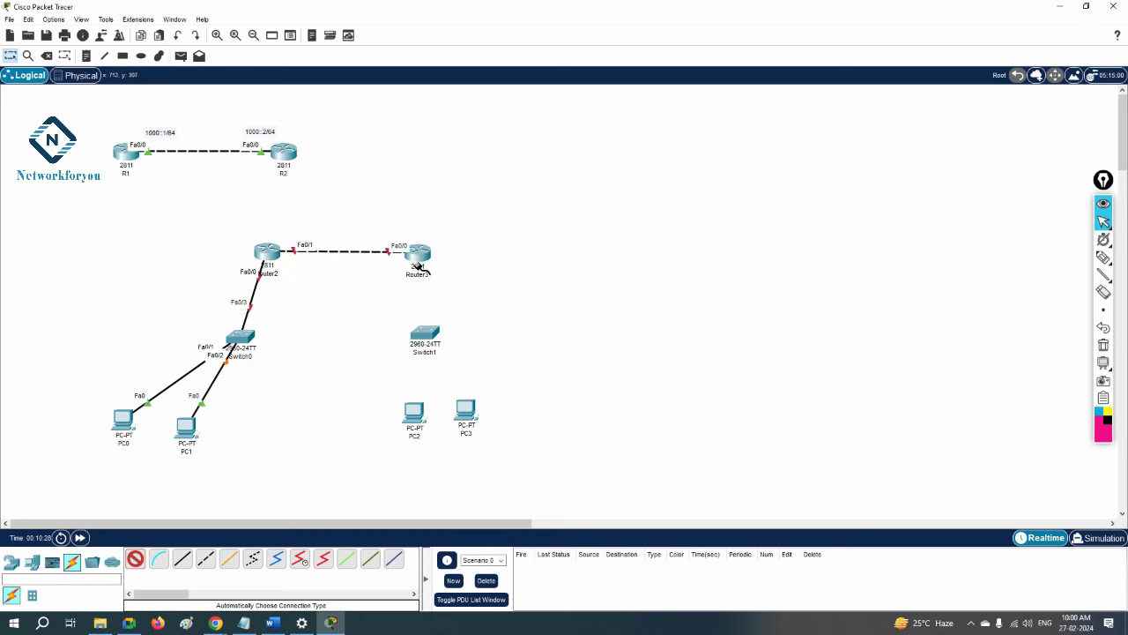
pyautogui.click(418, 255)
pyautogui.click(425, 335)
# Cable PC2 and PC3 to Switch1 using automatically chosen connections.
pyautogui.click(418, 407)
pyautogui.click(425, 336)
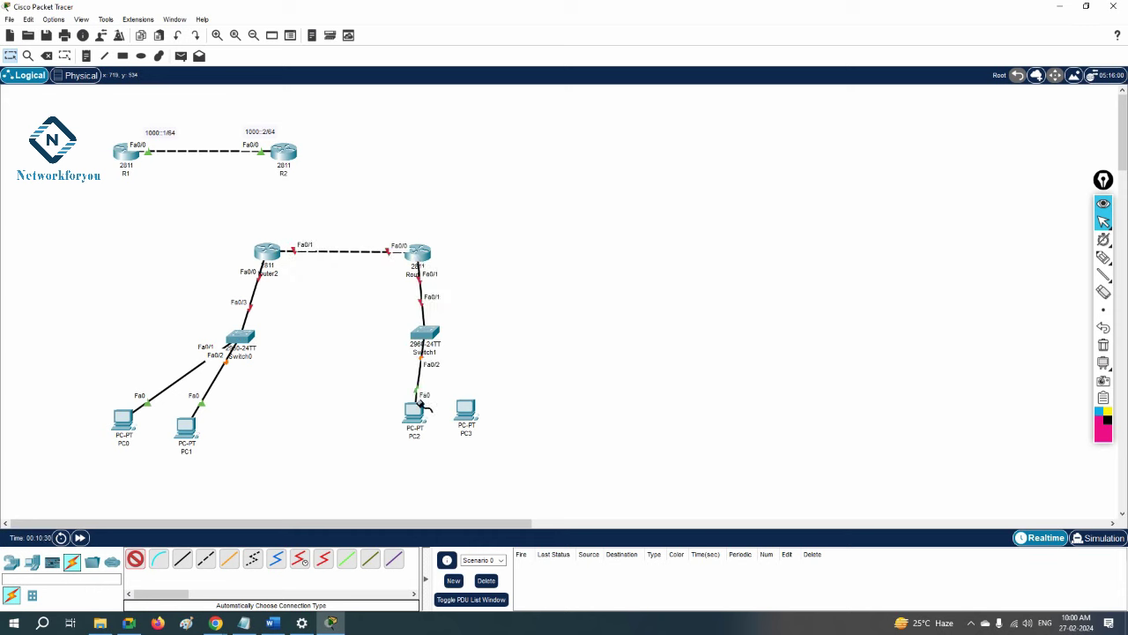
pyautogui.click(468, 410)
pyautogui.click(619, 328)
pyautogui.click(431, 334)
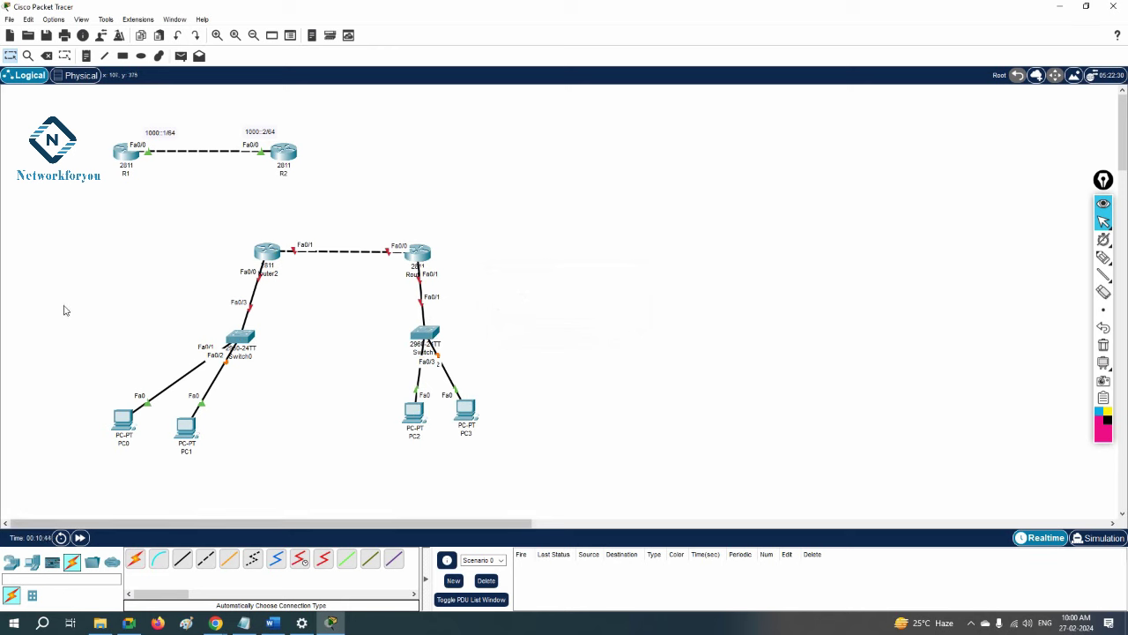
# Delete Router3 from the topology.
pyautogui.click(47, 56)
pyautogui.click(420, 254)
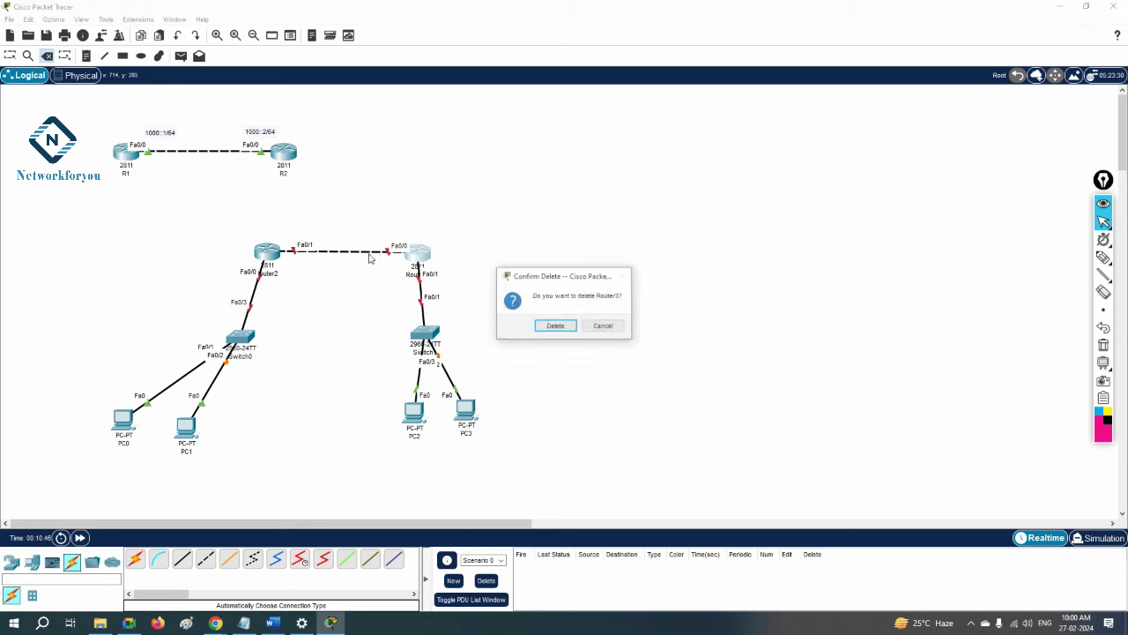
pyautogui.click(548, 326)
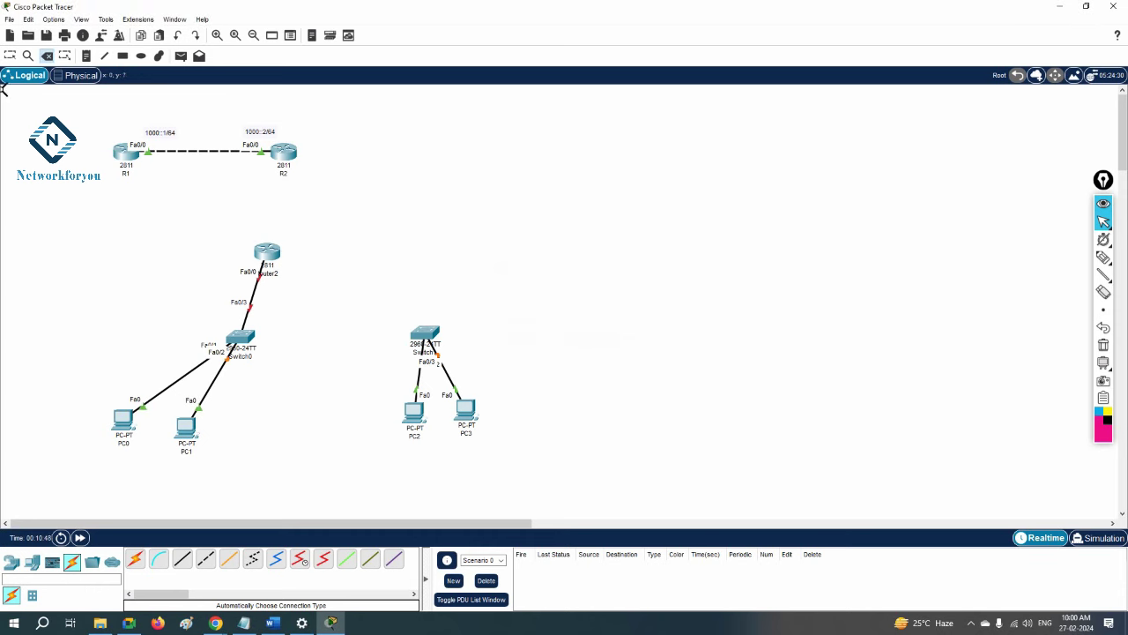
# Cable Switch1 to Router2 with an automatically chosen connection.
pyautogui.click(10, 56)
pyautogui.click(134, 560)
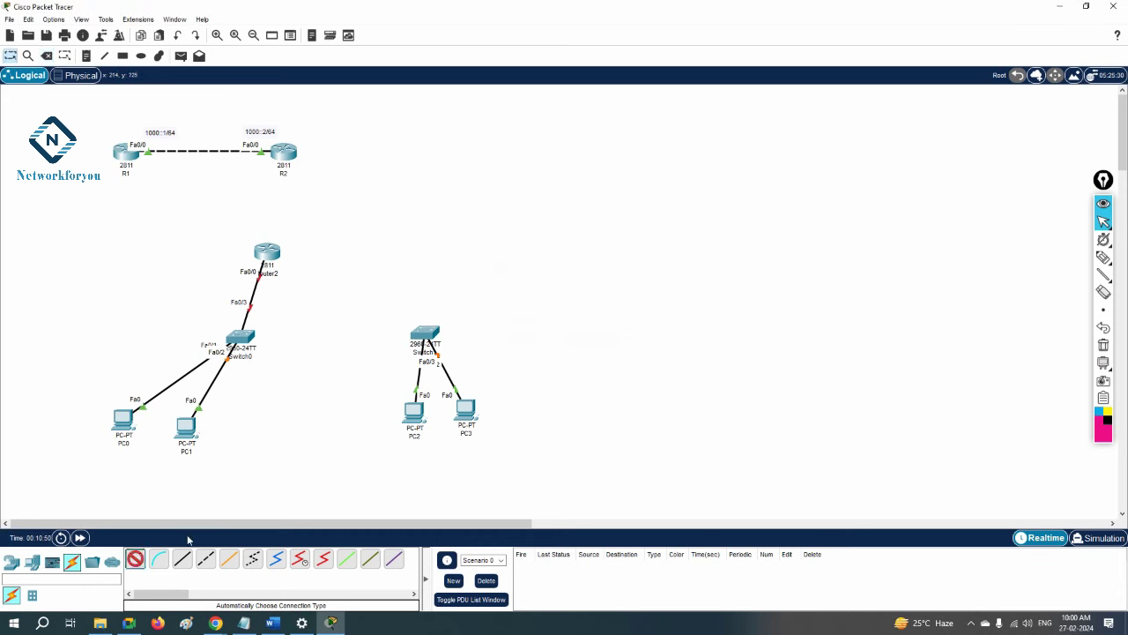
pyautogui.click(425, 334)
pyautogui.click(270, 254)
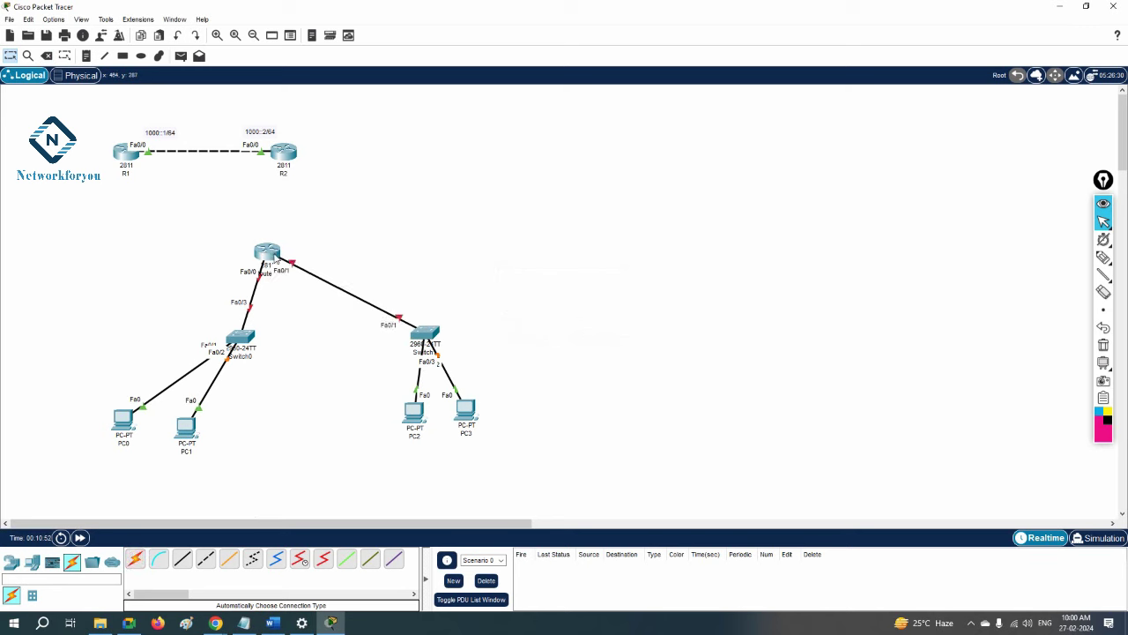
# Centre Router2 above the two switches and spread the four PCs apart beneath them.
pyautogui.moveTo(273, 255); pyautogui.dragTo(333, 231)
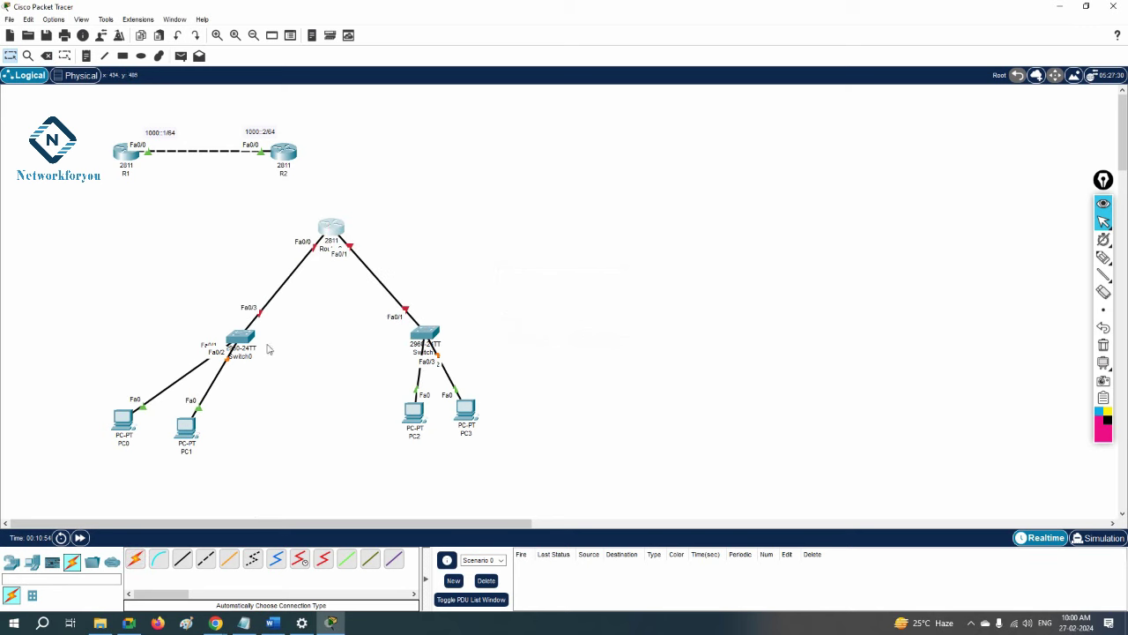
pyautogui.moveTo(187, 432); pyautogui.dragTo(234, 455)
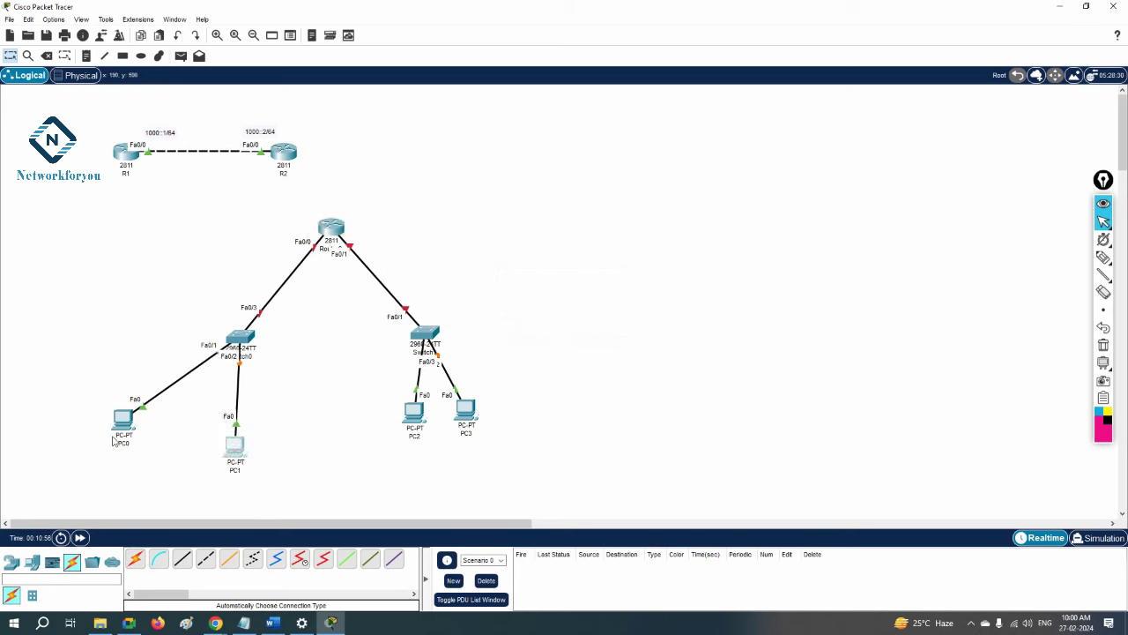
pyautogui.moveTo(121, 419); pyautogui.dragTo(108, 423)
pyautogui.moveTo(467, 415); pyautogui.dragTo(530, 406)
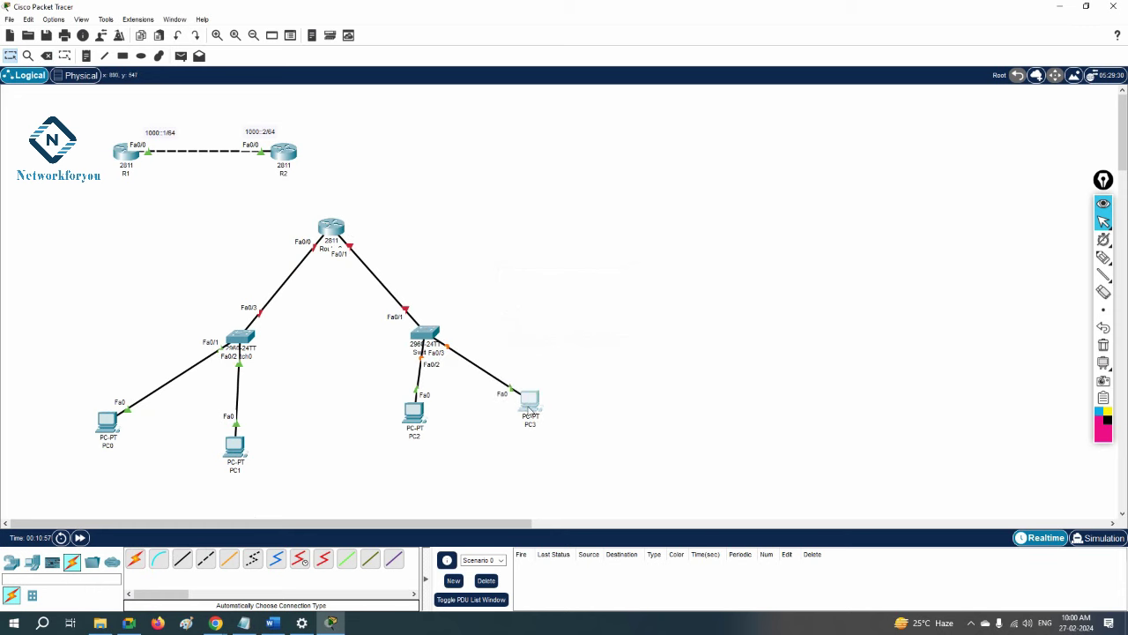
pyautogui.moveTo(416, 420); pyautogui.dragTo(407, 444)
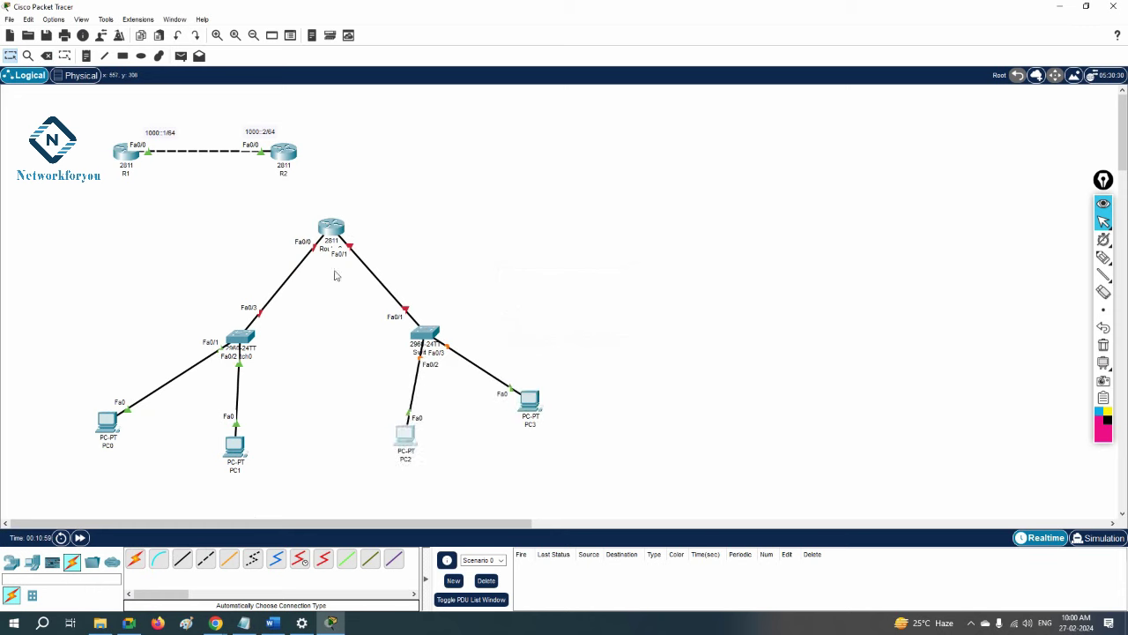
# Add a text note reading 2001 beside Router2's Fa0/0 interface.
pyautogui.click(86, 55)
pyautogui.click(233, 232)
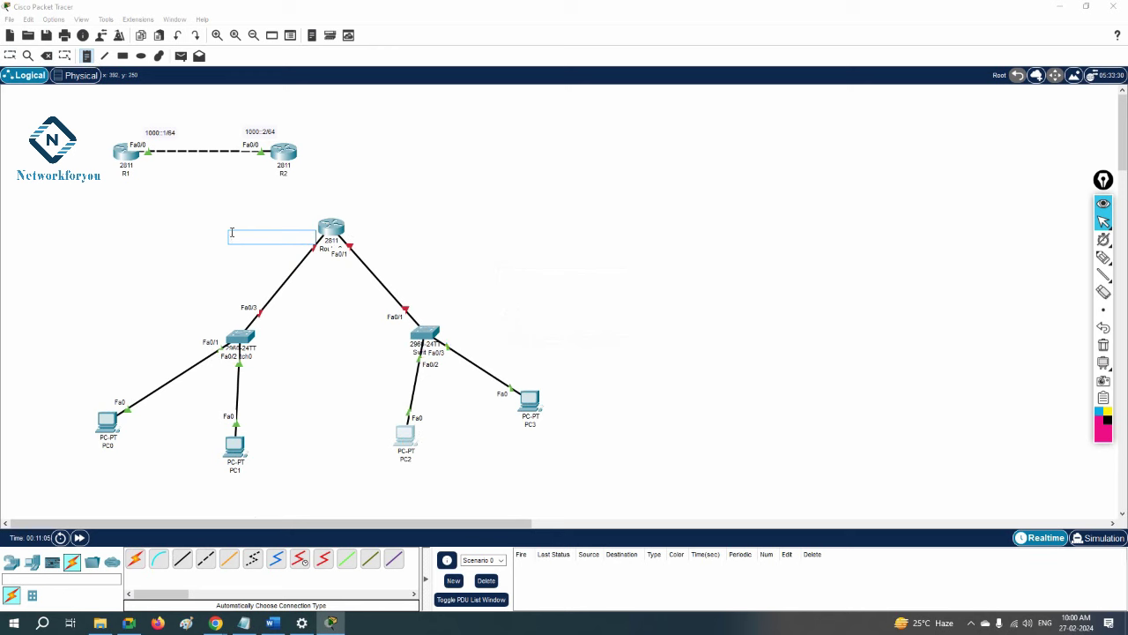
pyautogui.write('S')
# Switch to the Word document and copy the first example address, 2001:0001:0000:0000:0000:0000:0000:00001/64.
pyautogui.click(272, 622)
pyautogui.scroll(6, 363, 377)
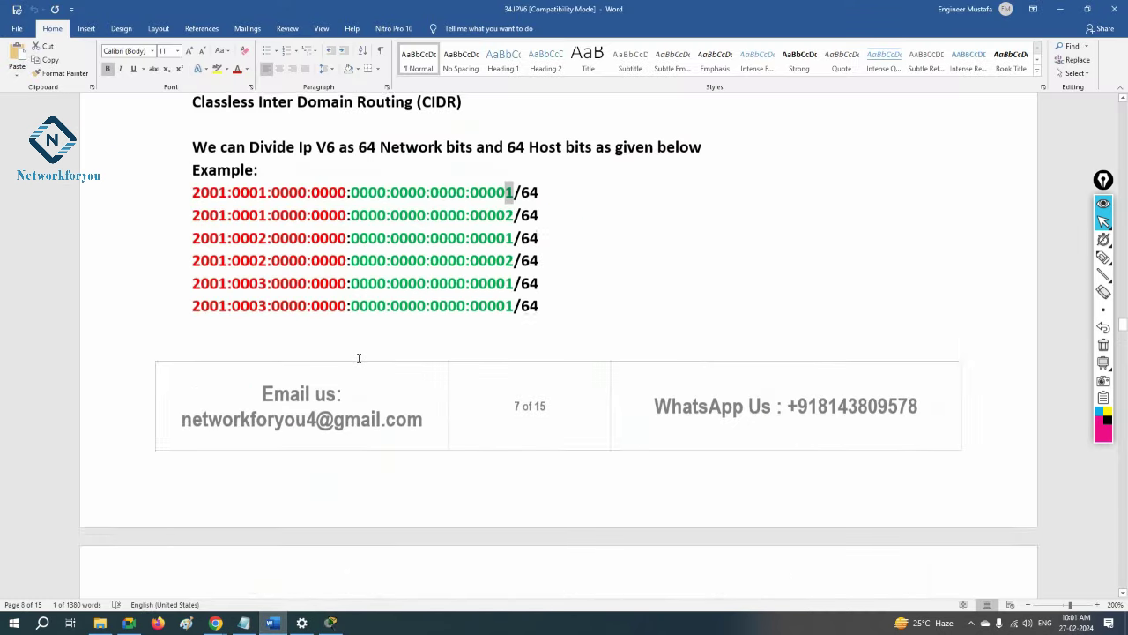
pyautogui.click(549, 288)
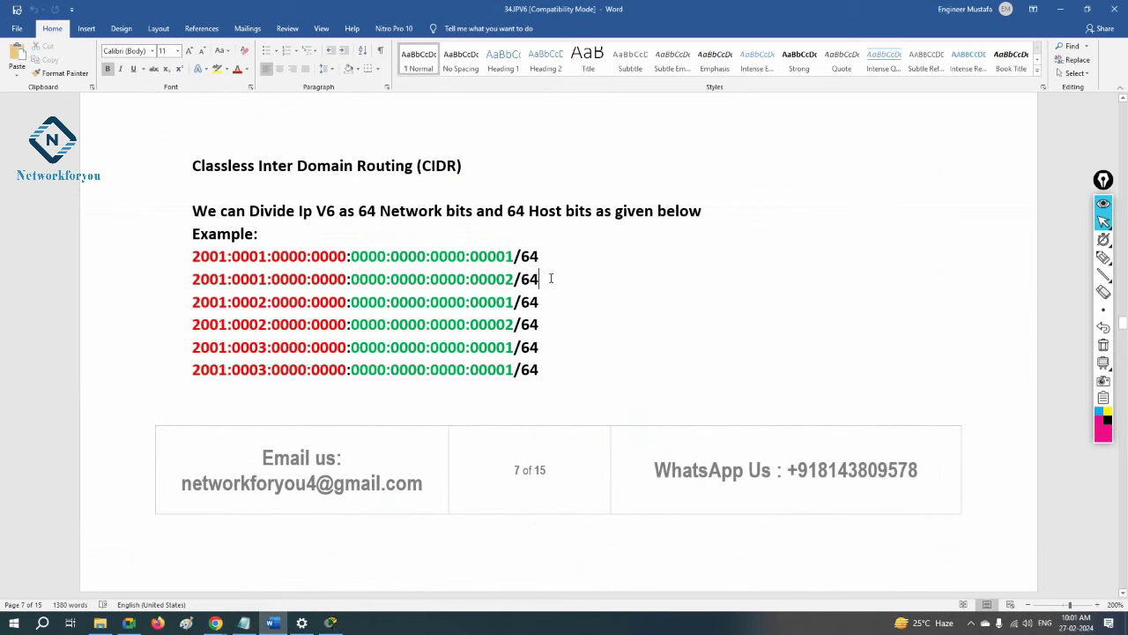
pyautogui.moveTo(418, 255); pyautogui.dragTo(159, 252)
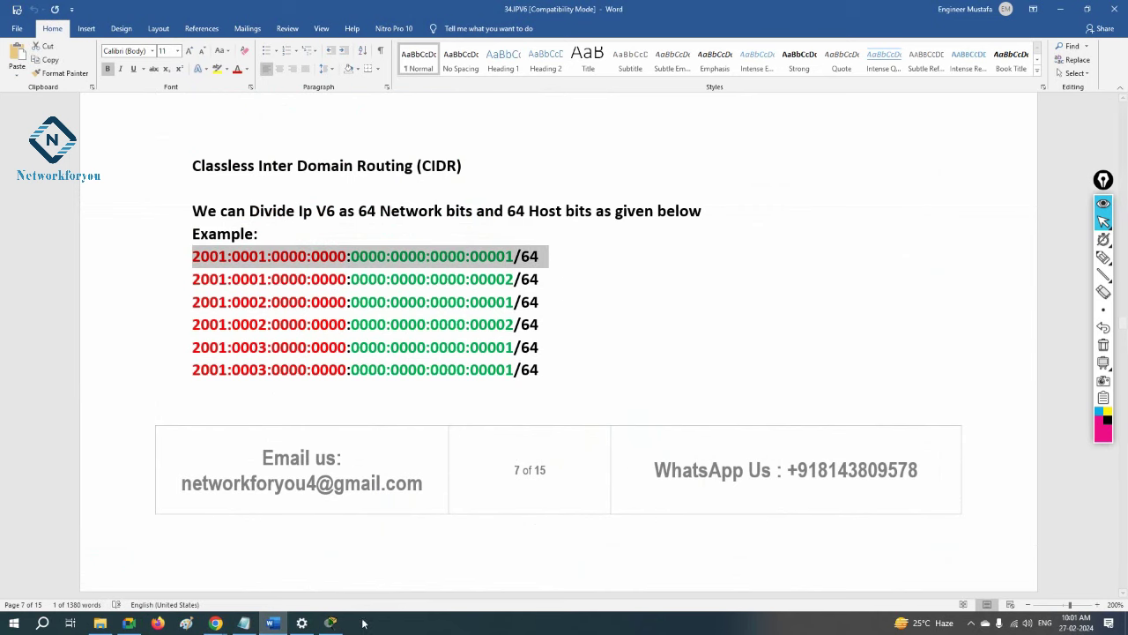
# Return to Packet Tracer and add a note near Router2 containing the copied address 2001:0001:0000:0000:0000:0000:0000:00001/64.
pyautogui.click(331, 623)
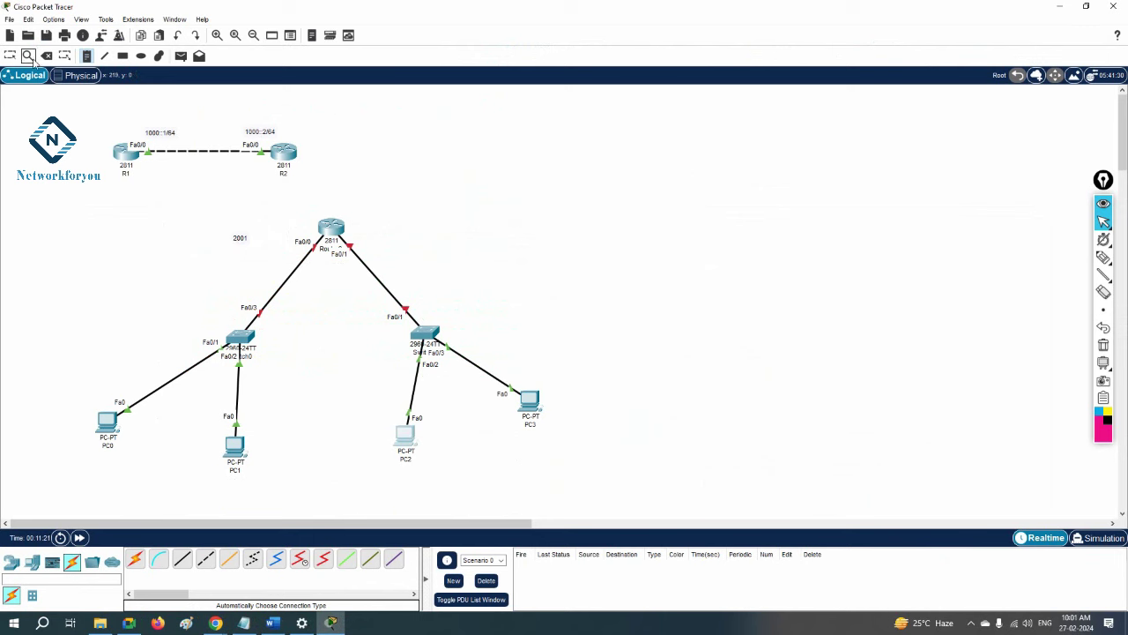
pyautogui.click(238, 234)
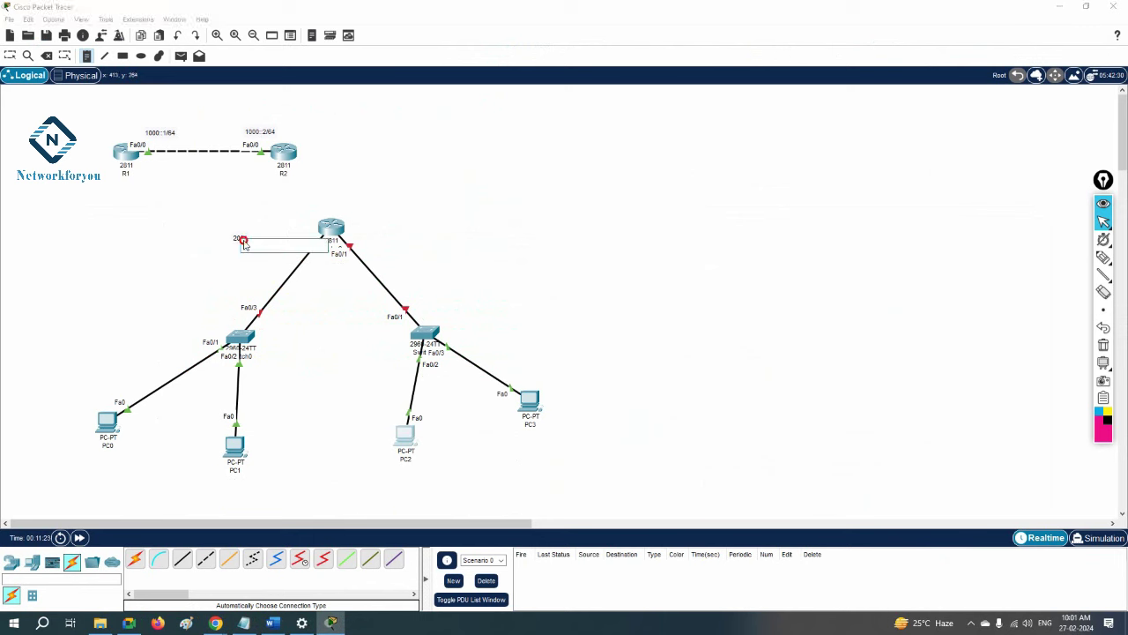
pyautogui.write('2001:0001:0000:0000:0000:0000:0000:0001/64')
pyautogui.click(179, 259)
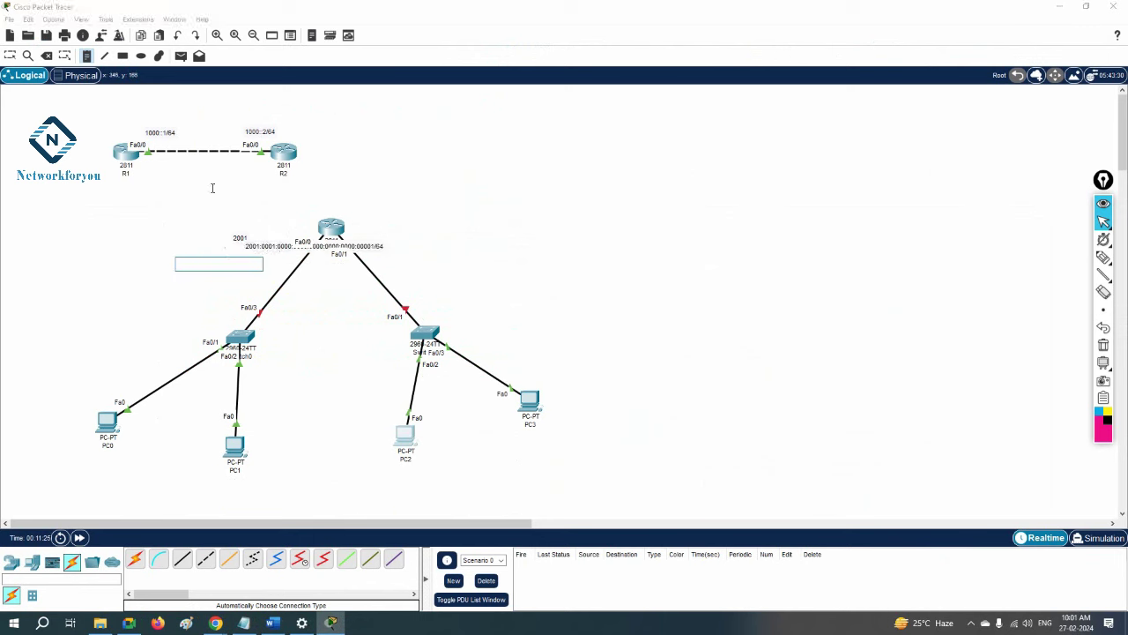
# Move the 2001 note out to the workspace edge and position the full address note beside Router2's Fa0/0 interface.
pyautogui.click(9, 55)
pyautogui.moveTo(232, 235); pyautogui.dragTo(7, 164)
pyautogui.moveTo(251, 249); pyautogui.dragTo(154, 242)
# Copy the address note's text into a new note beside Router2's Fa0/1 interface, changed to 2001:0002:0000:0000:0000:0000:0000:00001/64.
pyautogui.doubleClick(173, 245)
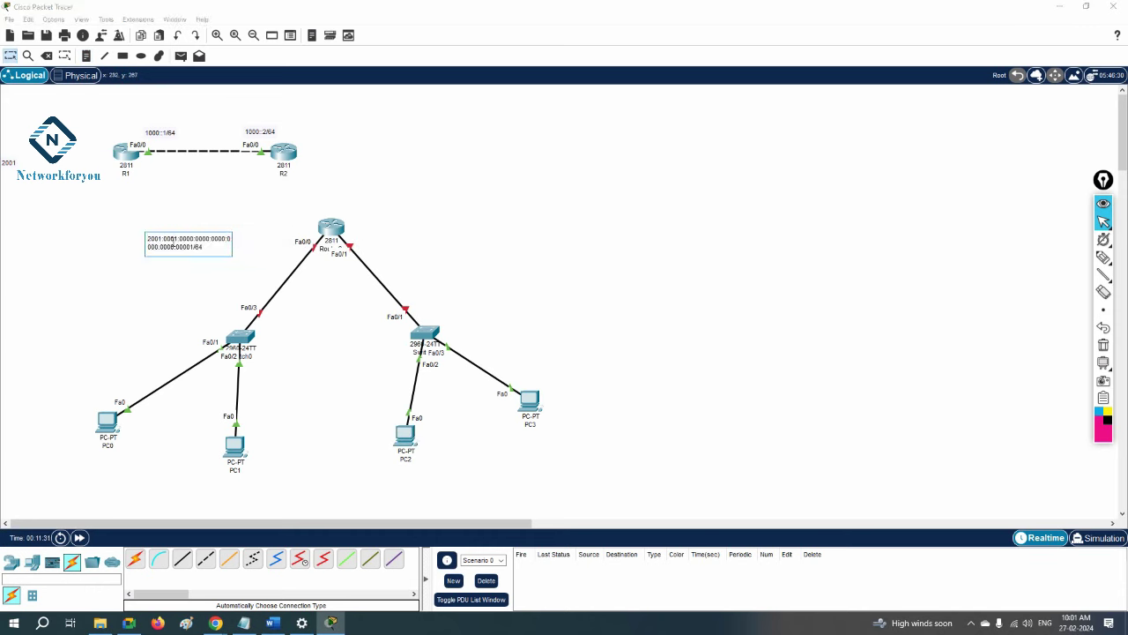
pyautogui.moveTo(207, 250); pyautogui.dragTo(132, 234)
pyautogui.hotkey('ctrl', 'c')
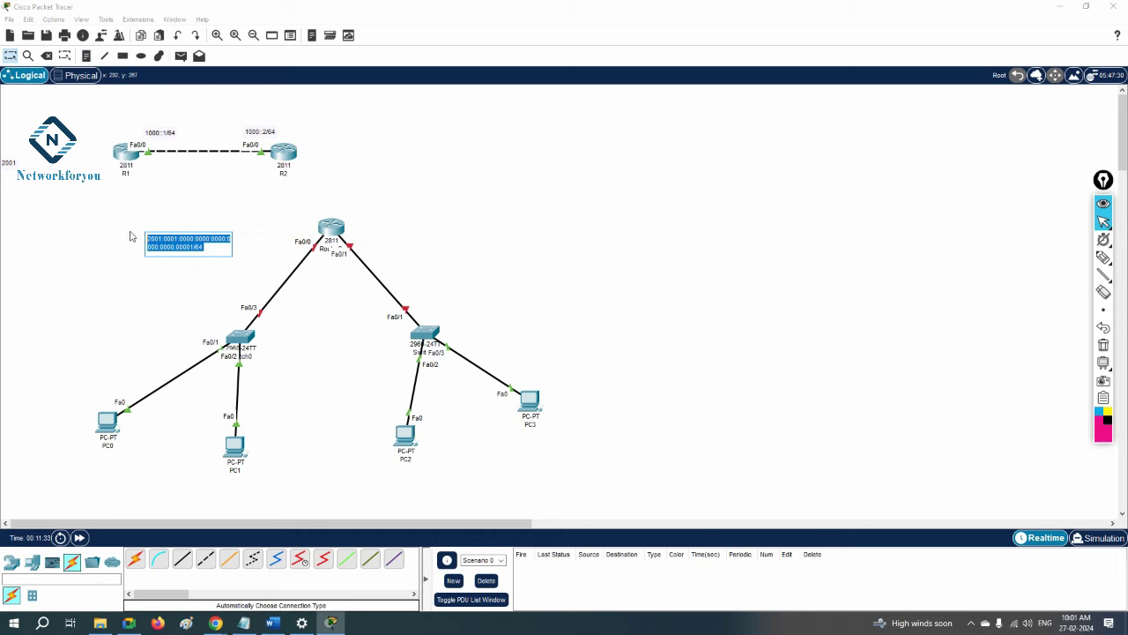
pyautogui.click(87, 55)
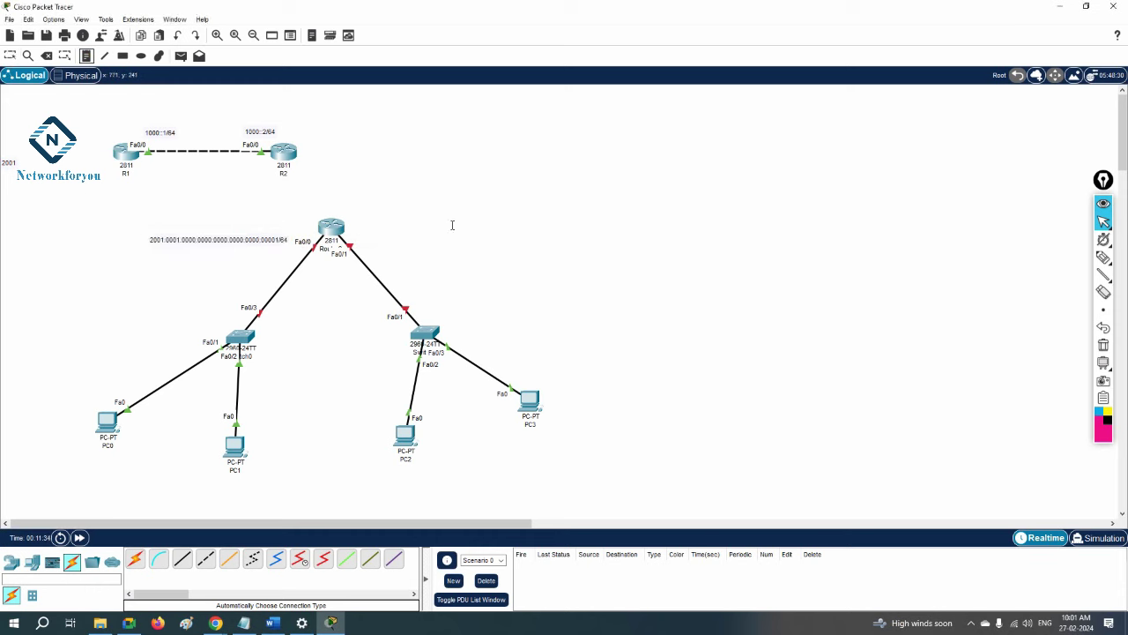
pyautogui.click(367, 233)
pyautogui.hotkey('ctrl', 'v')
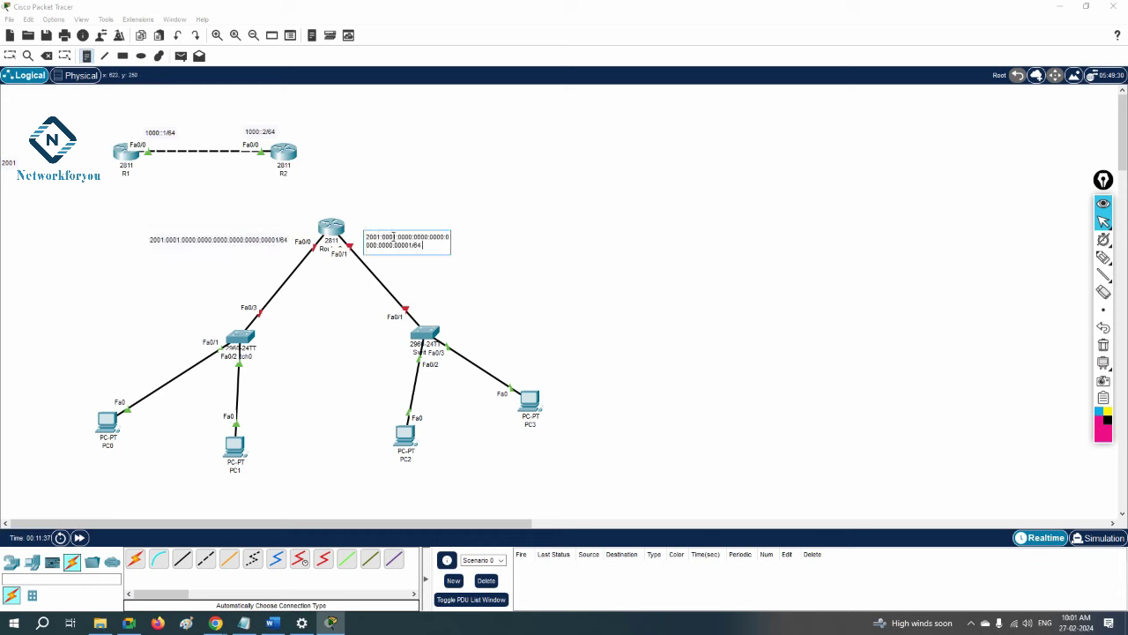
pyautogui.click(394, 237)
pyautogui.click(576, 291)
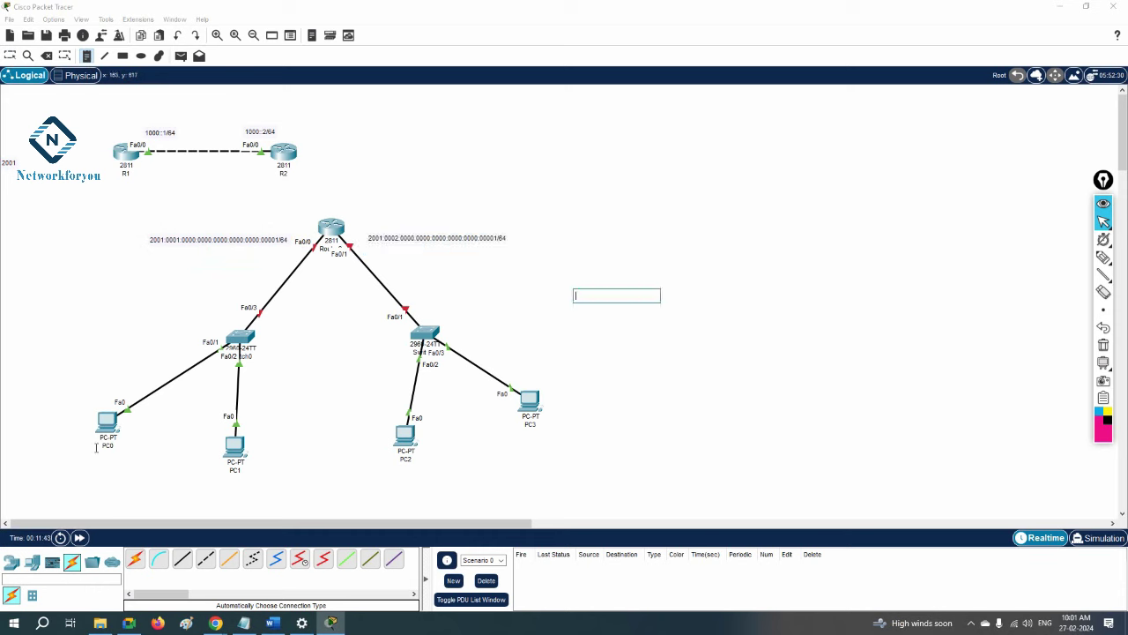
pyautogui.click(9, 55)
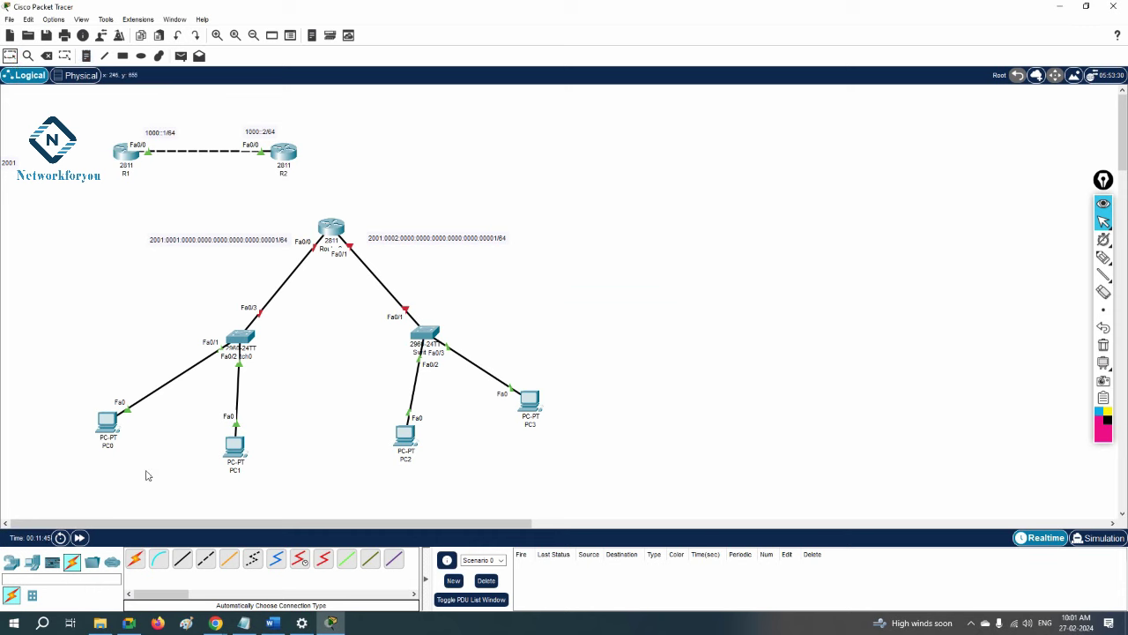
# Rename PC2's label to 2001:0001:0000:0000:0000:0000:0000:00002/64.
pyautogui.click(406, 459)
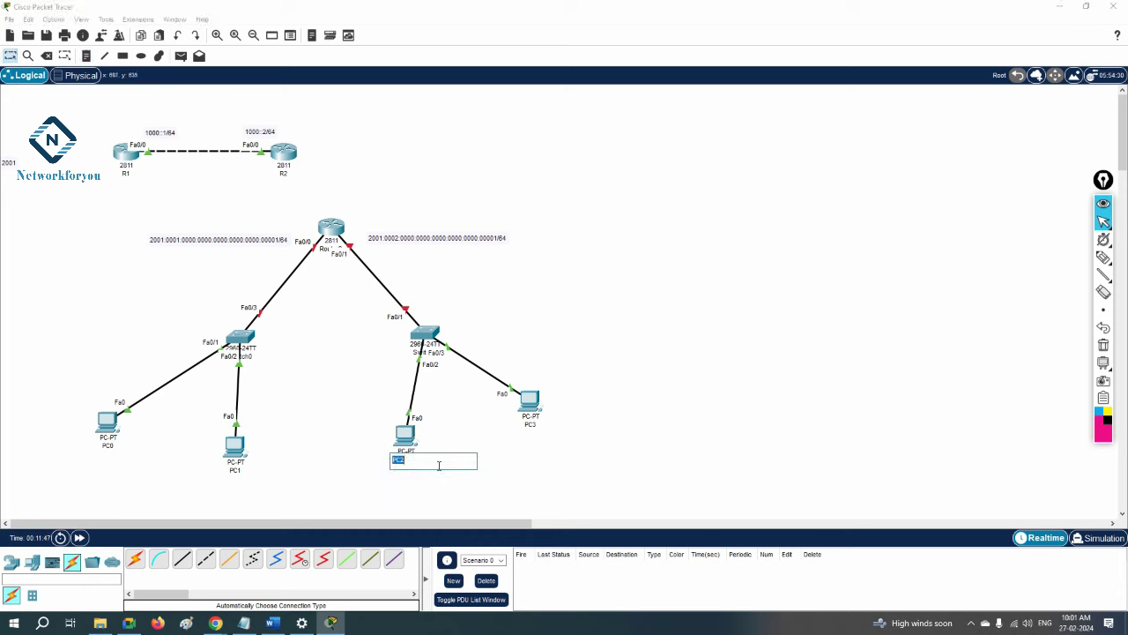
pyautogui.write('2001:0001:0000:0000:0000:0000:0000:0001/64')
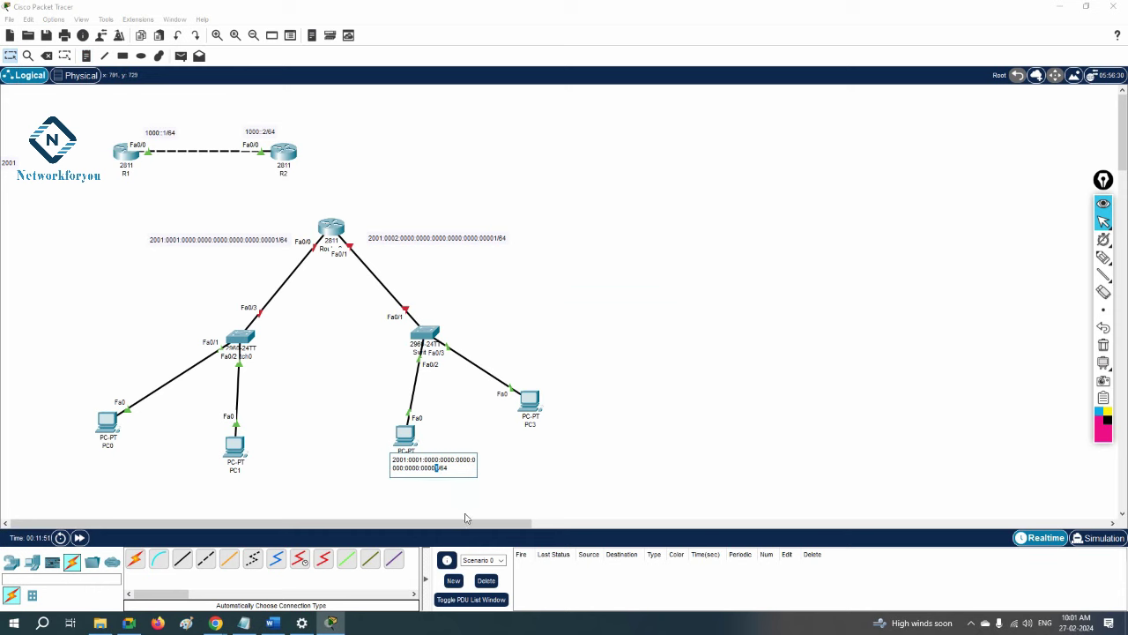
pyautogui.click(579, 498)
# Rename PC3's label to 2001:0001:0000:0000:0000:0000:0000:00003/64.
pyautogui.click(530, 424)
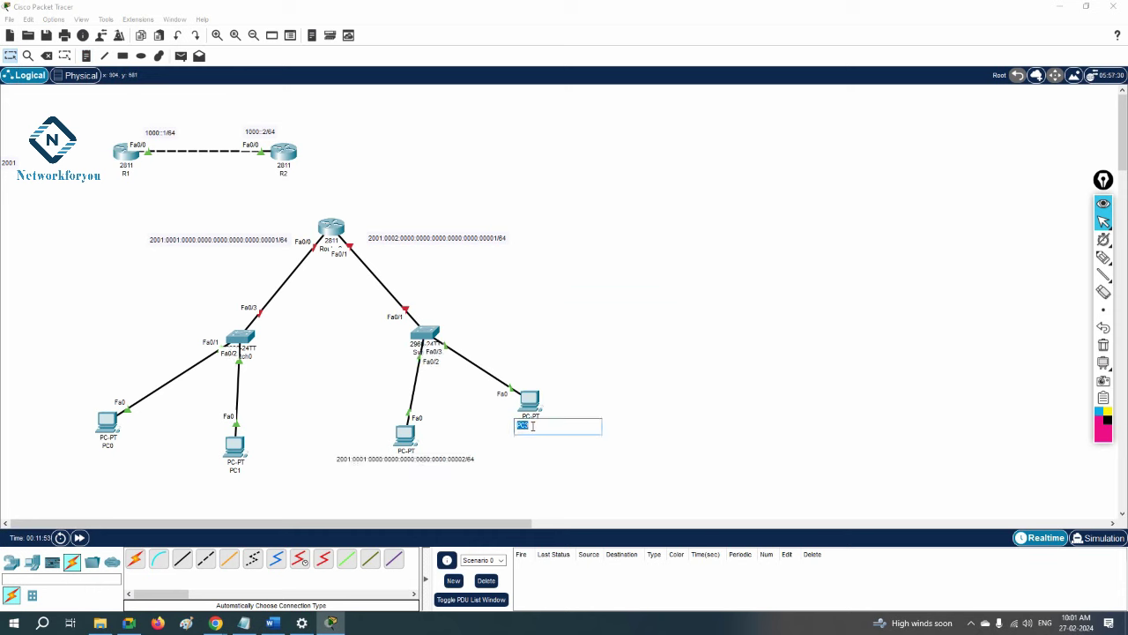
pyautogui.write('2001:0001:0000:0000:0000:0000:0000:00002/64')
pyautogui.click(561, 430)
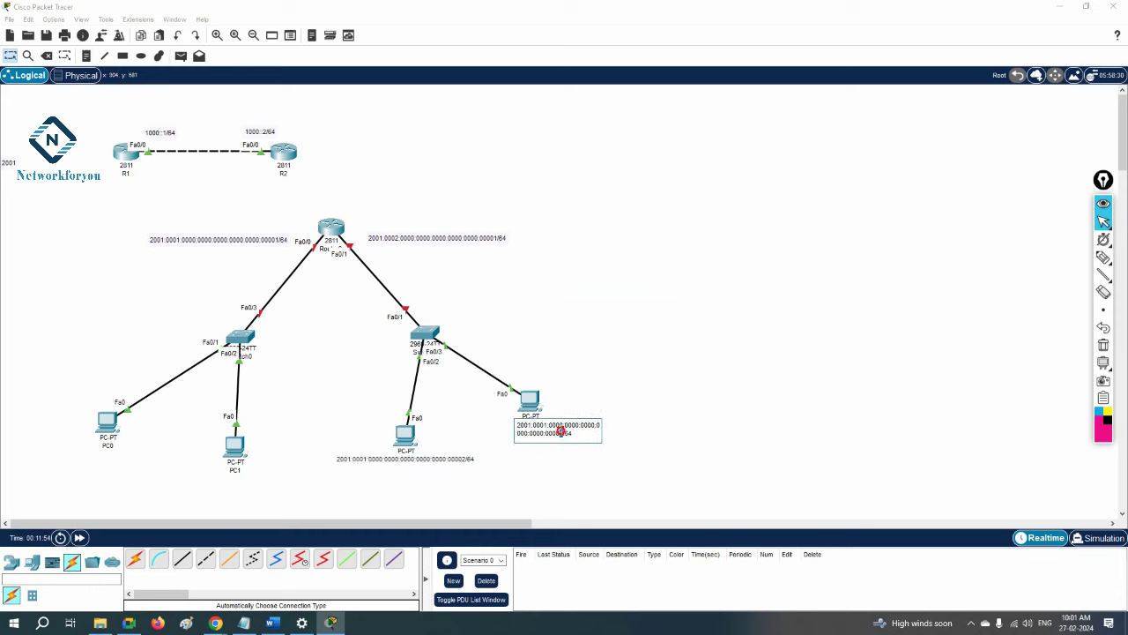
pyautogui.press('BackSpace')
pyautogui.write('3')
pyautogui.click(716, 481)
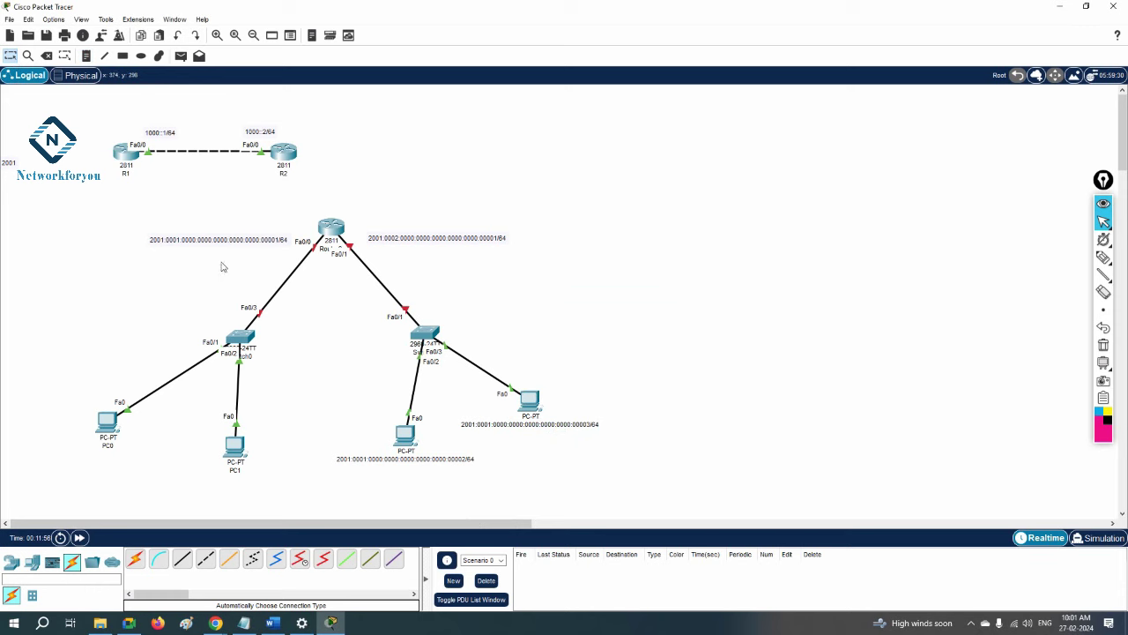
# Copy the Fa0/0 address note's text into PC0's label, changed to 2001:0001:0000:0000:0000:0000:0000:000012/64.
pyautogui.click(217, 239)
pyautogui.hotkey('ctrl', 'a')
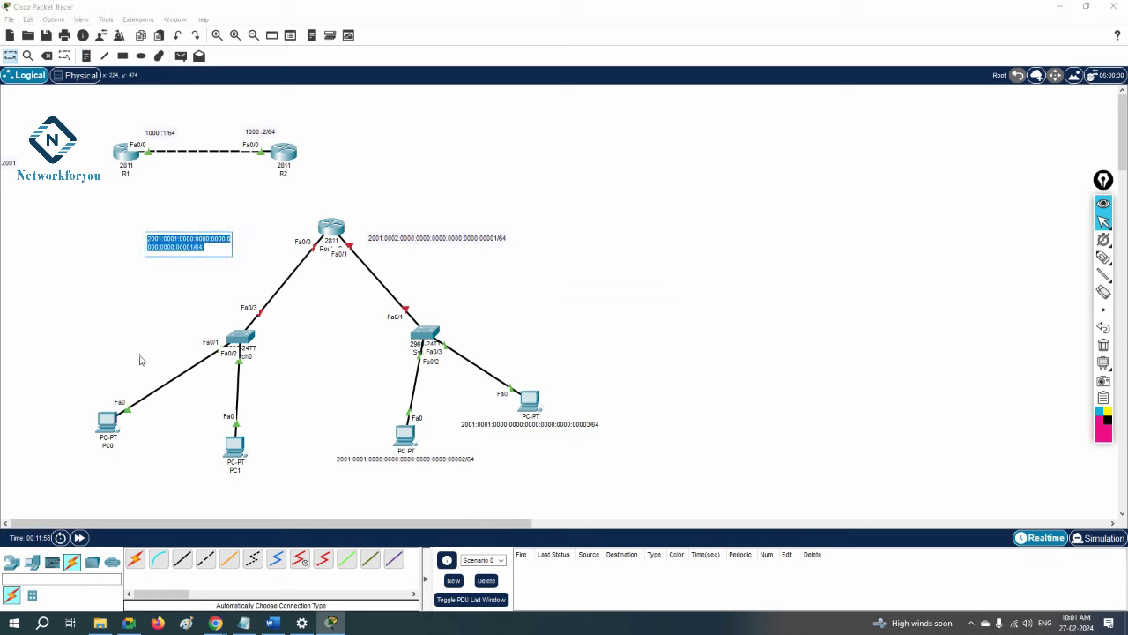
pyautogui.hotkey('ctrl', 'c')
pyautogui.click(118, 446)
pyautogui.hotkey('ctrl', 'v')
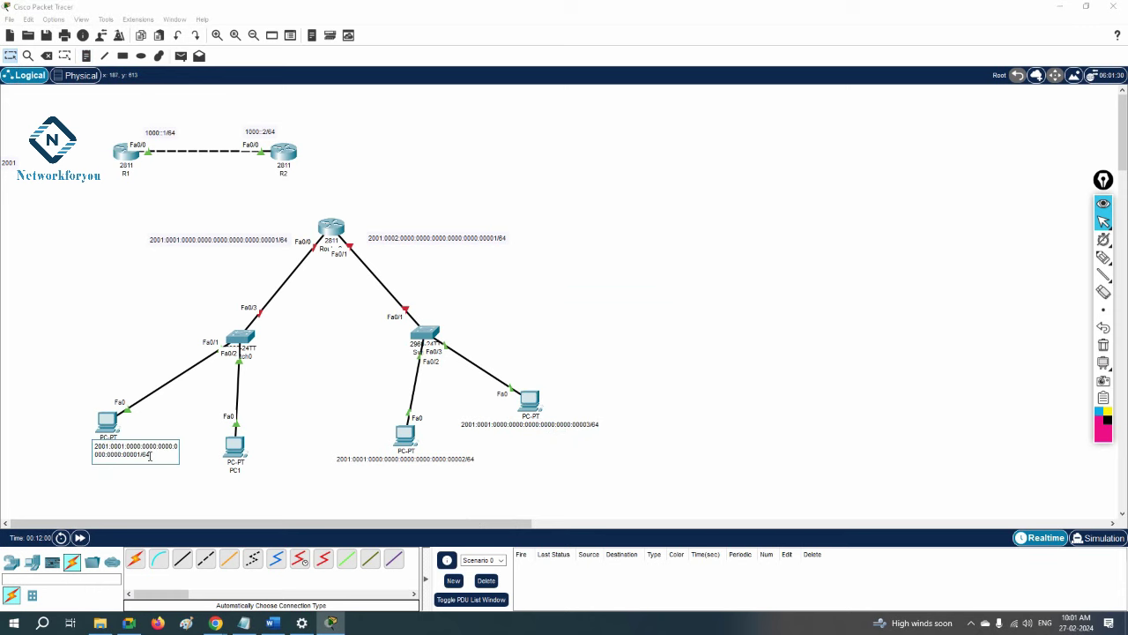
pyautogui.click(138, 454)
pyautogui.write('2')
pyautogui.click(194, 478)
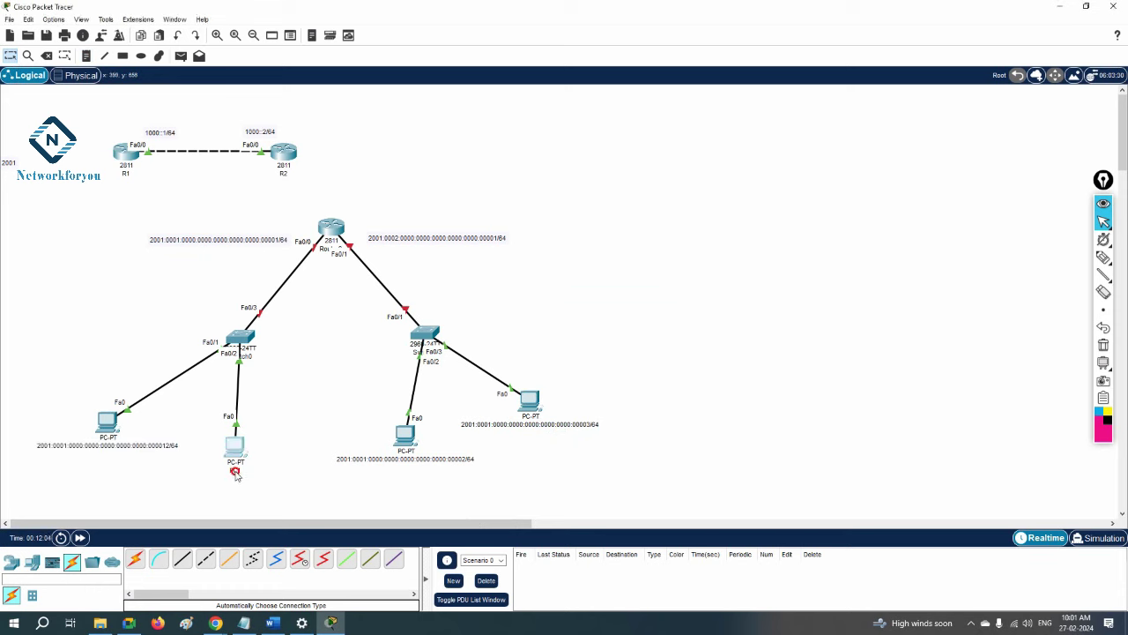
# Replace PC1's label with the copied address, changed to 2001:0001:0000:0000:0000:0000:0000:0003/64.
pyautogui.click(235, 472)
pyautogui.hotkey('ctrl', 'v')
pyautogui.moveTo(269, 479); pyautogui.dragTo(265, 479)
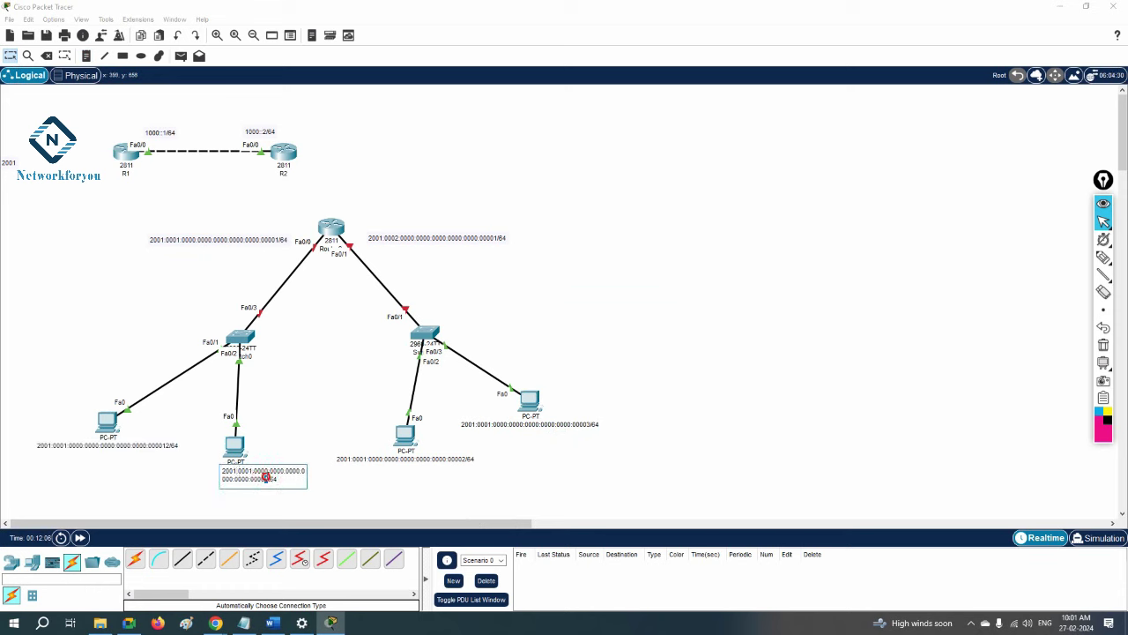
pyautogui.press('BackSpace')
pyautogui.click(382, 495)
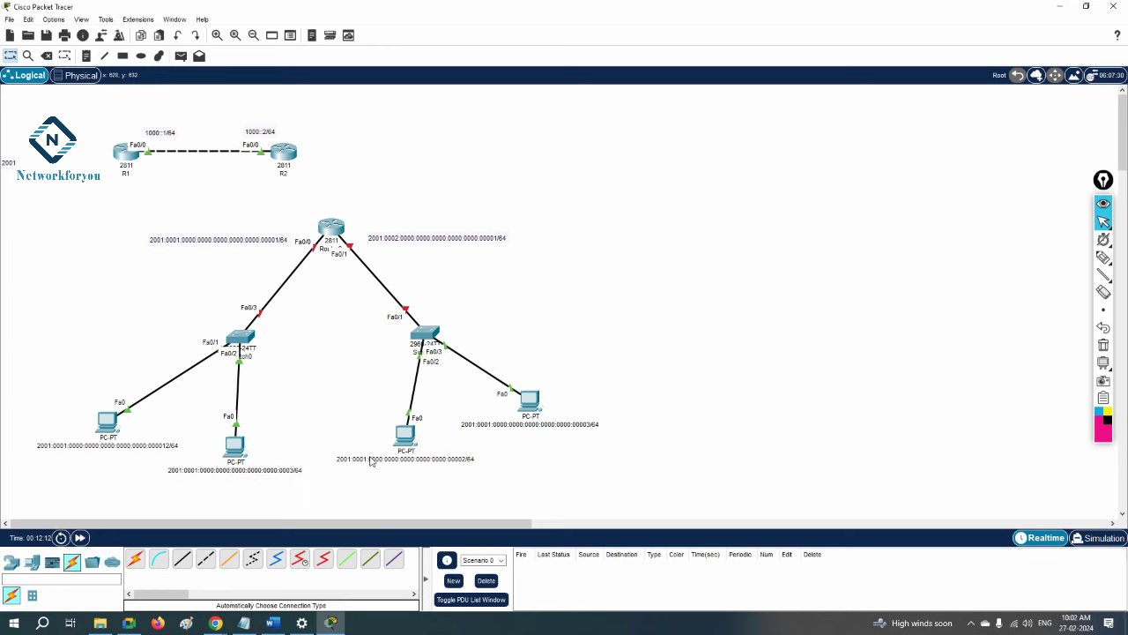
# Spread out the topology by moving PC3 well away from PC2, PC2 slightly lower and Router2 slightly higher.
pyautogui.click(522, 407)
pyautogui.moveTo(522, 406); pyautogui.dragTo(622, 420)
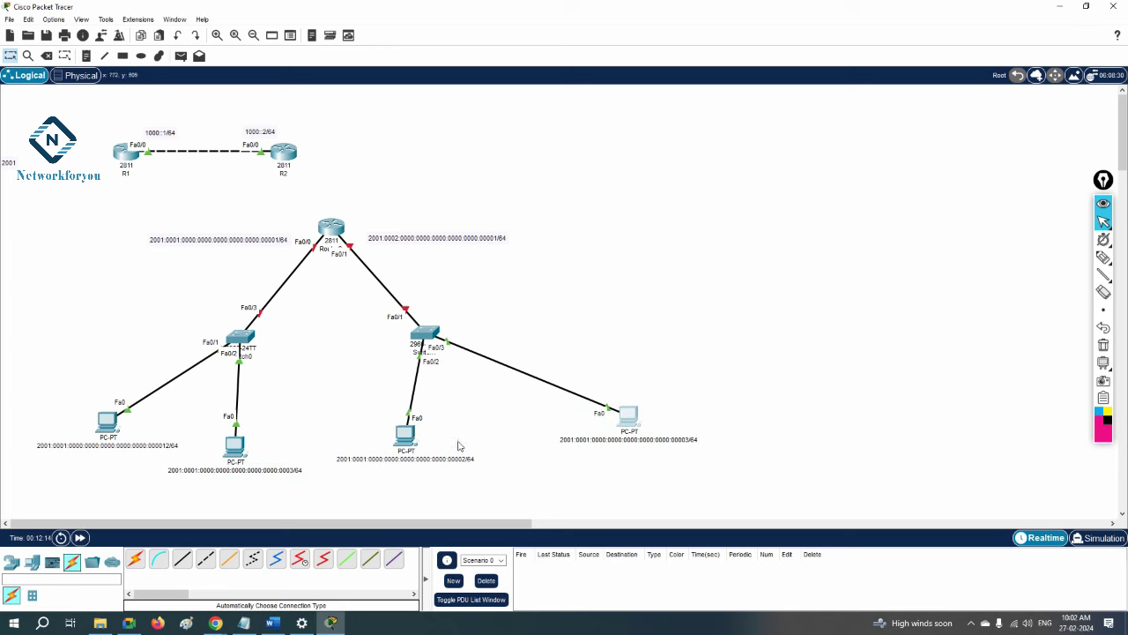
pyautogui.moveTo(406, 435); pyautogui.dragTo(430, 454)
pyautogui.moveTo(328, 232); pyautogui.dragTo(330, 220)
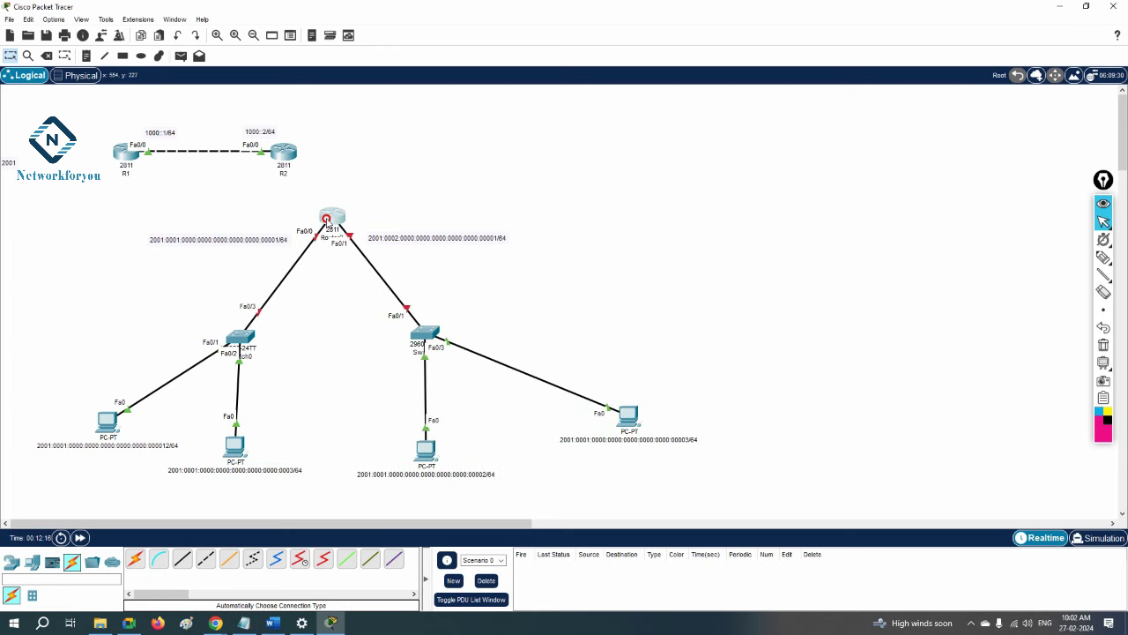
# Open a new Notepad document and write the headings "!Basic Lab for IPv6:" and "!R1 Configuration:".
pyautogui.click(38, 624)
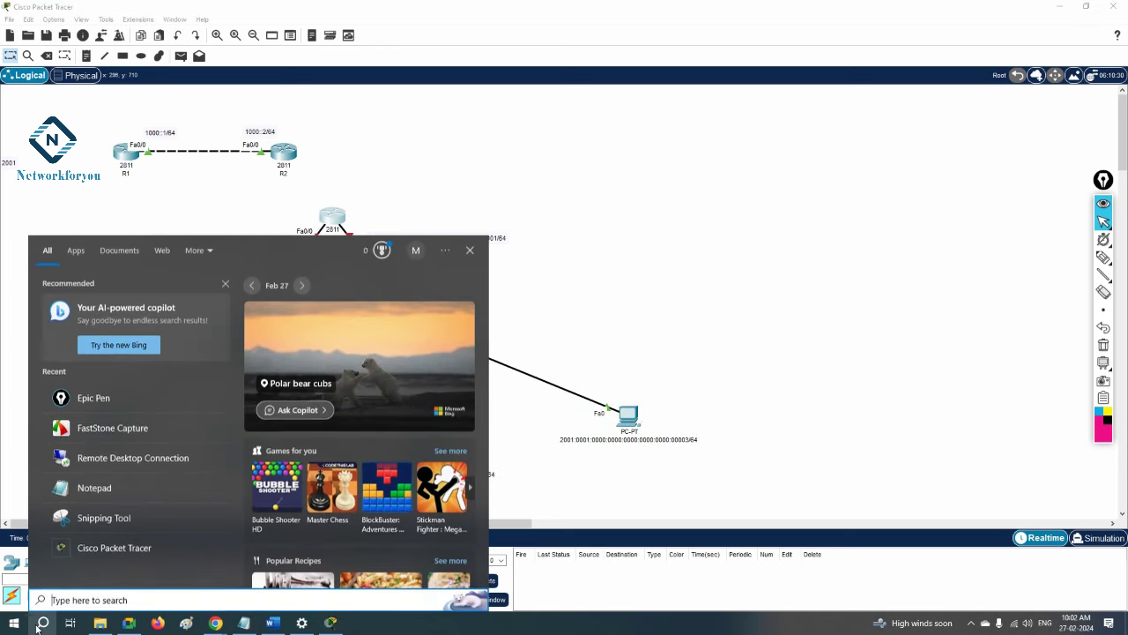
pyautogui.click(110, 490)
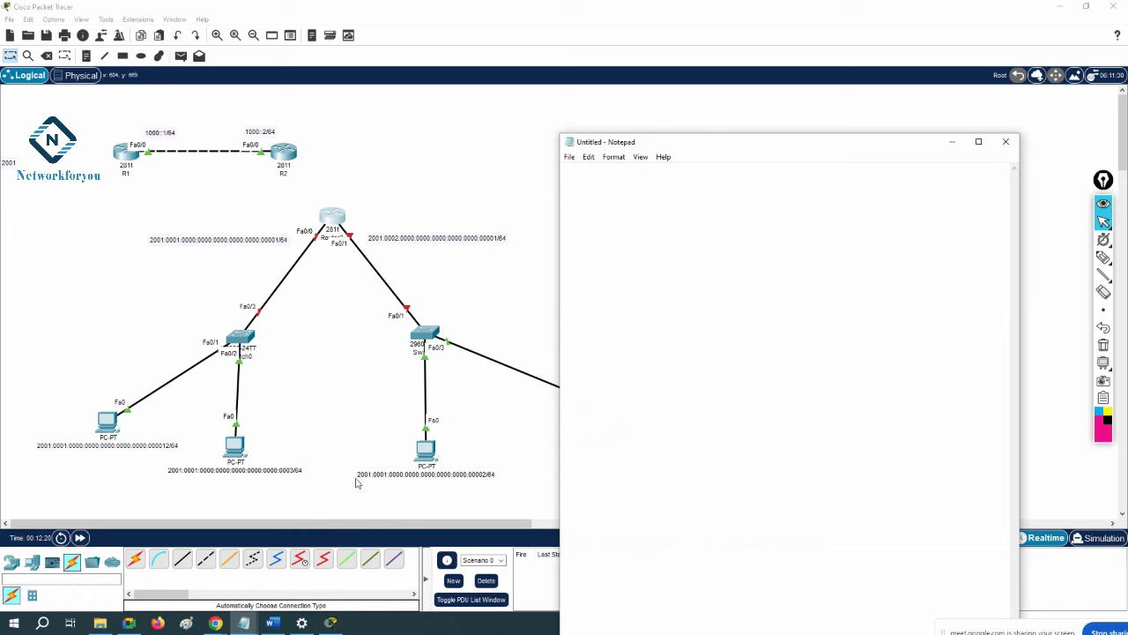
pyautogui.write('!')
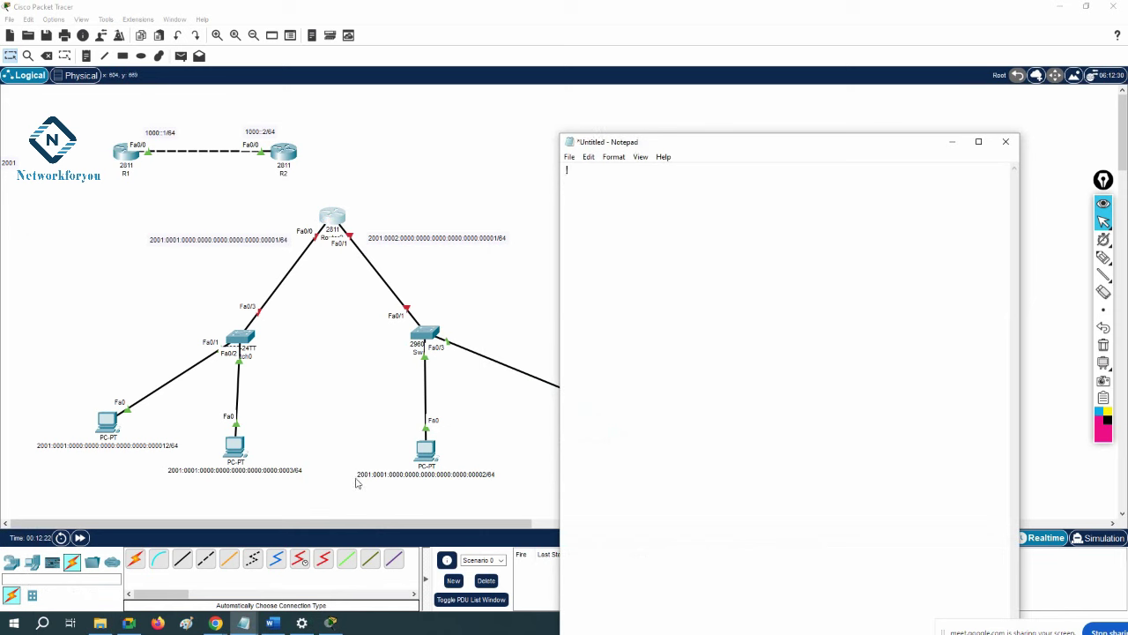
pyautogui.write('Basic La')
pyautogui.write('b for ')
pyautogui.write('IPv6:  !')
pyautogui.write('R')
pyautogui.write('1 Confi')
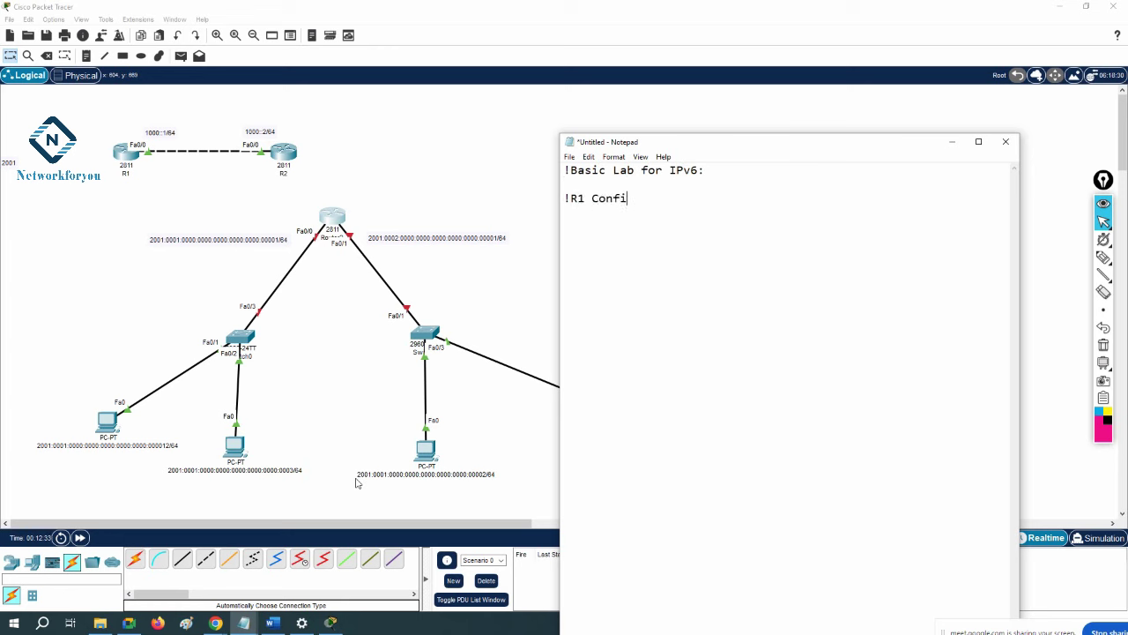
pyautogui.write('guration:')
# Add the commands en, config t, hostname R1 and ipv6 unicast-routing below the R1 Configuration heading.
pyautogui.press('Return')
pyautogui.write('en')
pyautogui.press('Return')
pyautogui.write('config t ')
pyautogui.write('hostname R1')
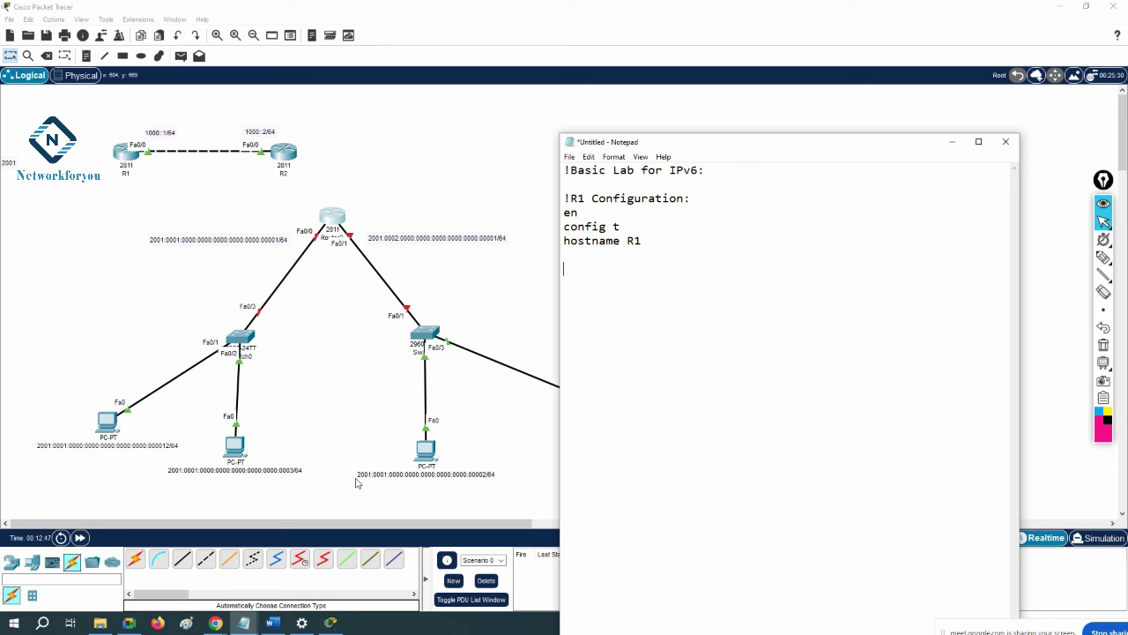
pyautogui.write('pv6 unicast-routing')
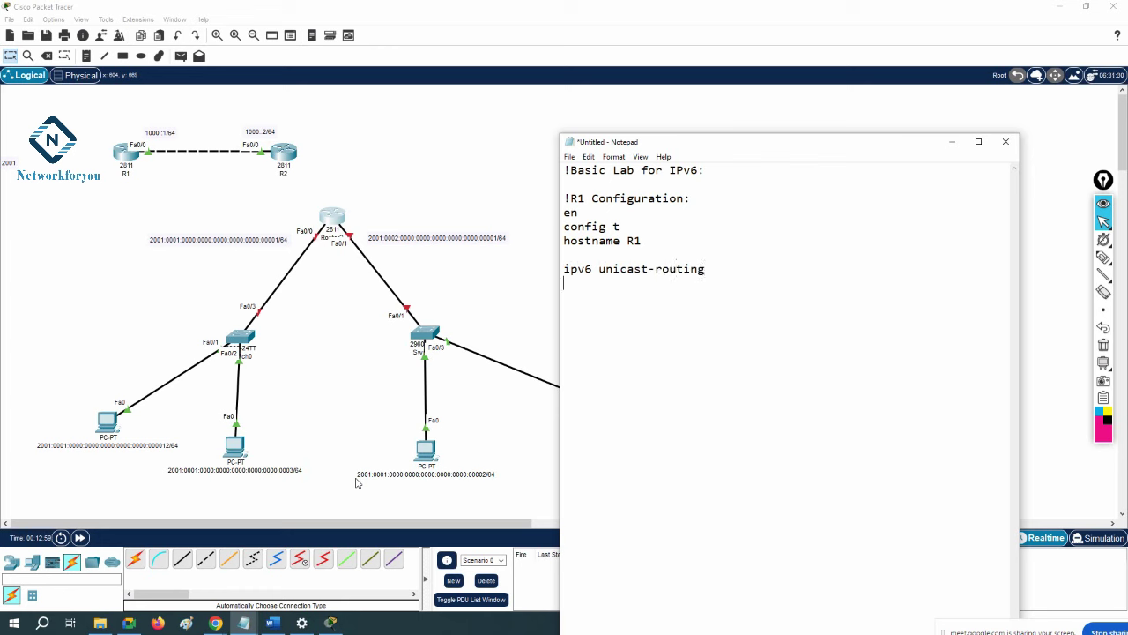
# Add an int f0/1 block with ipv6 add 2001:0001:0000:0000:0000:0000:0000:00001/64, no sh and ipv6 enable.
pyautogui.write('int f0/1')
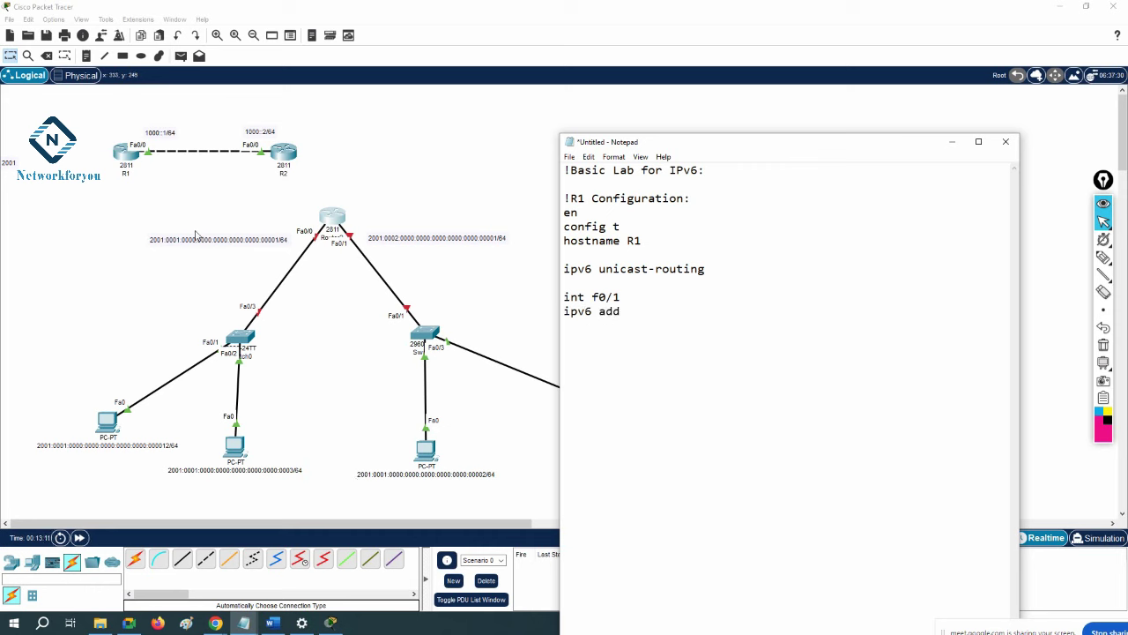
pyautogui.doubleClick(202, 239)
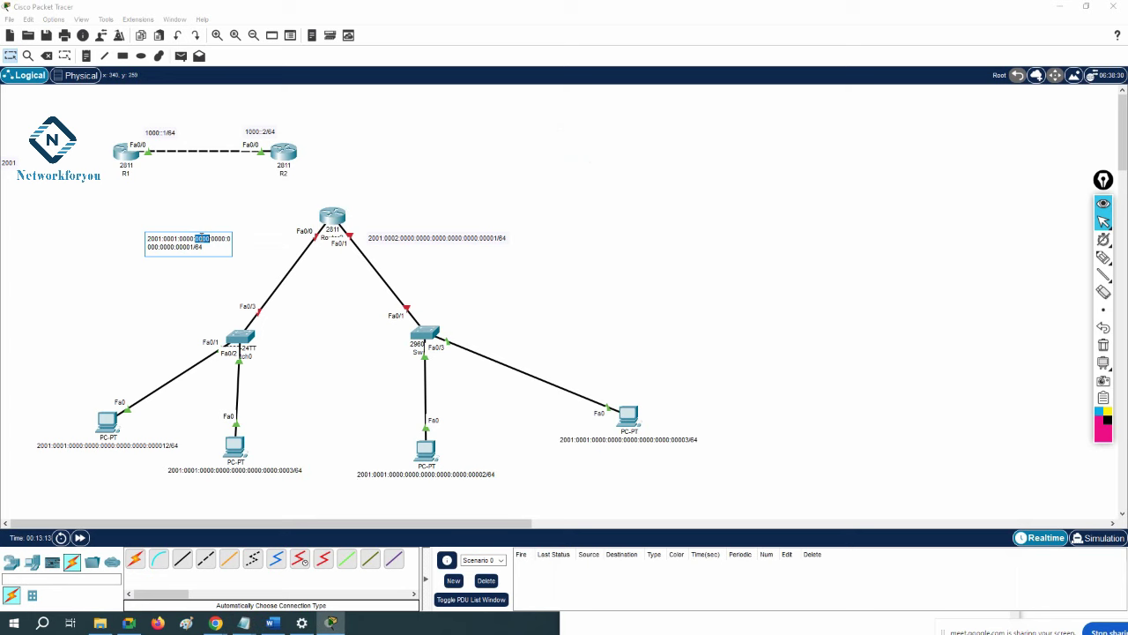
pyautogui.click(468, 396)
pyautogui.hotkey('alt', 'Tab')
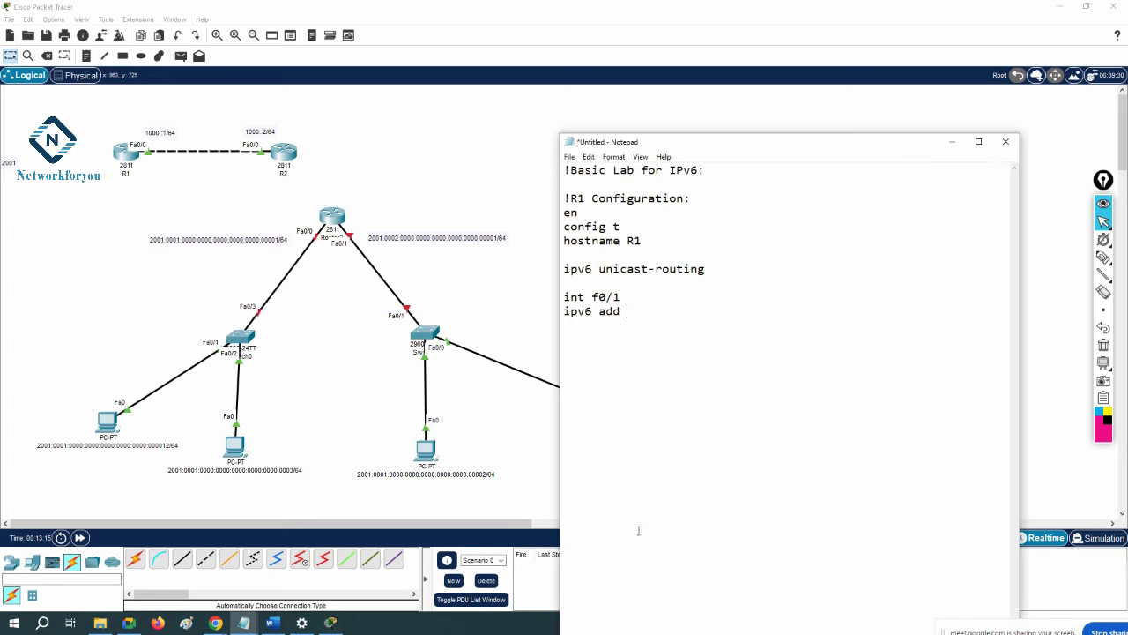
pyautogui.hotkey('ctrl', 'v')
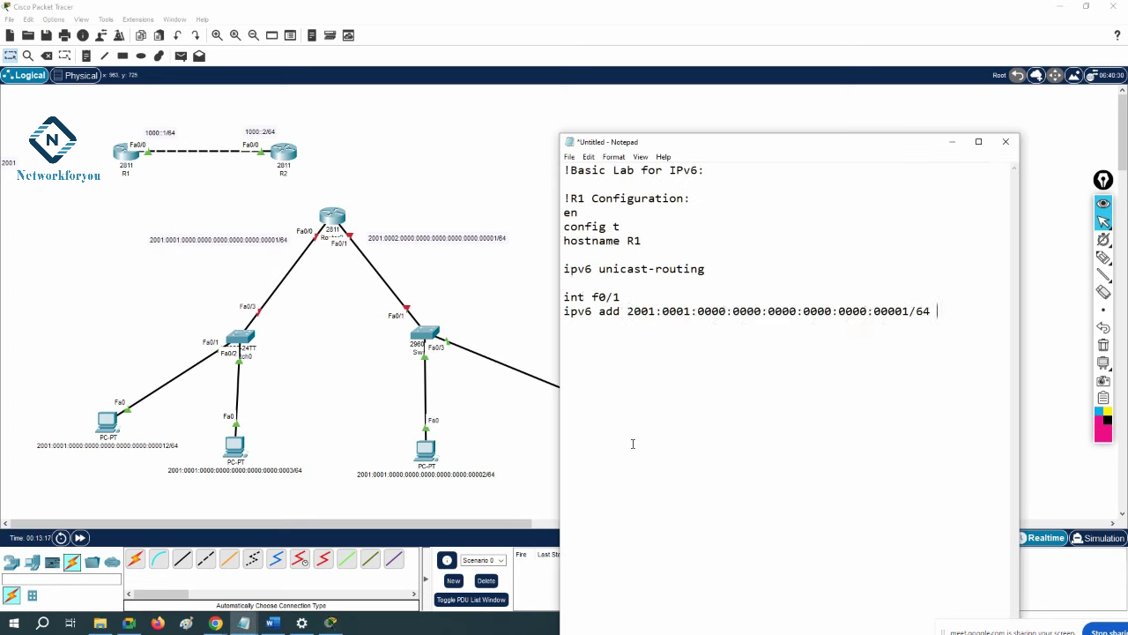
pyautogui.write('no sh')
pyautogui.press('Return')
pyautogui.write('6 enable')
# Check the ipv6 enable line against the other Notepad document's R1 configuration and return to the Basic Lab script.
pyautogui.click(245, 622)
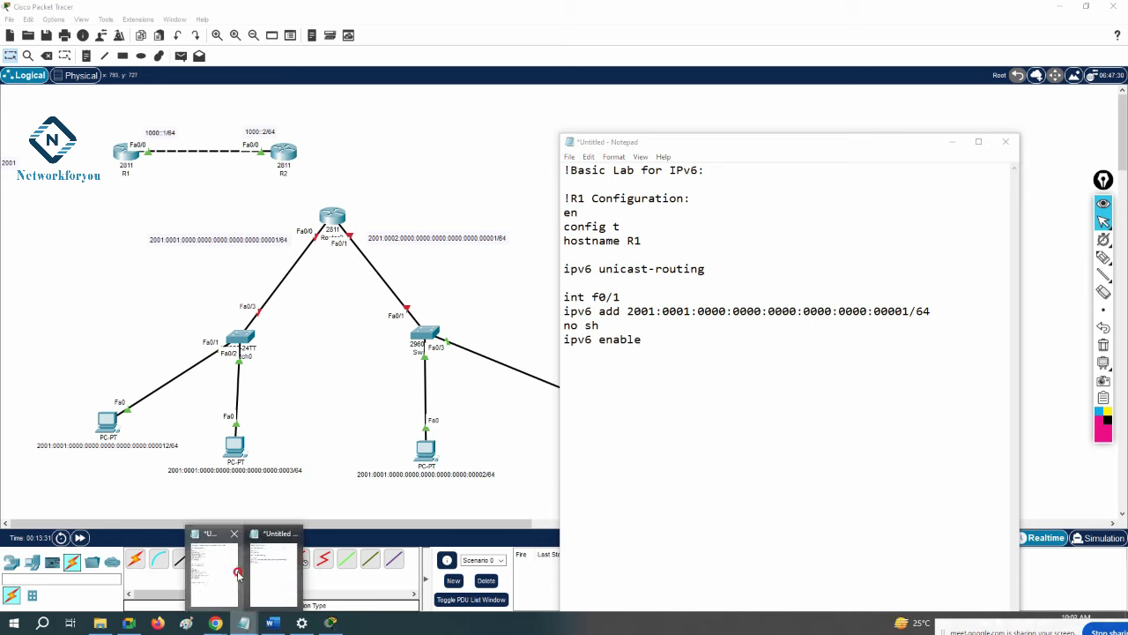
pyautogui.click(238, 575)
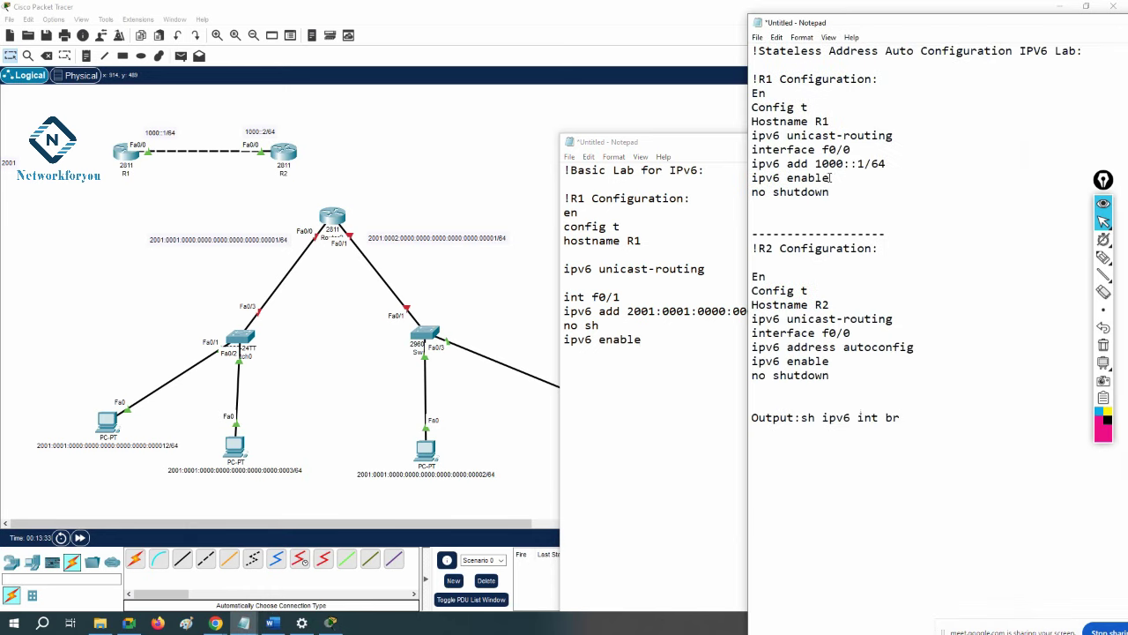
pyautogui.moveTo(830, 178); pyautogui.dragTo(751, 179)
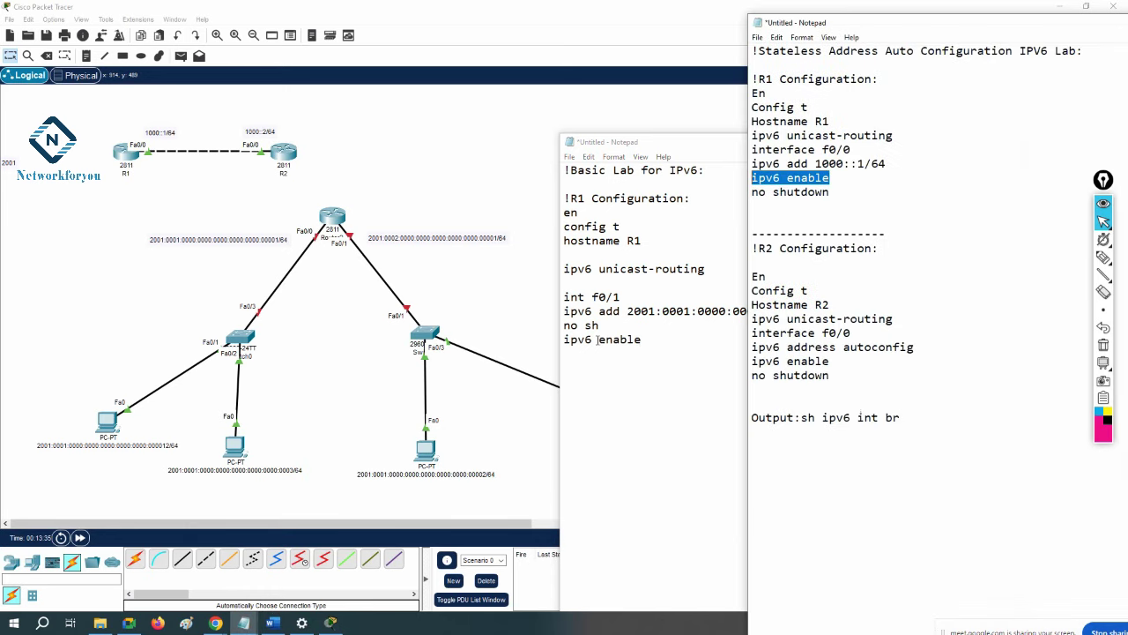
pyautogui.click(667, 355)
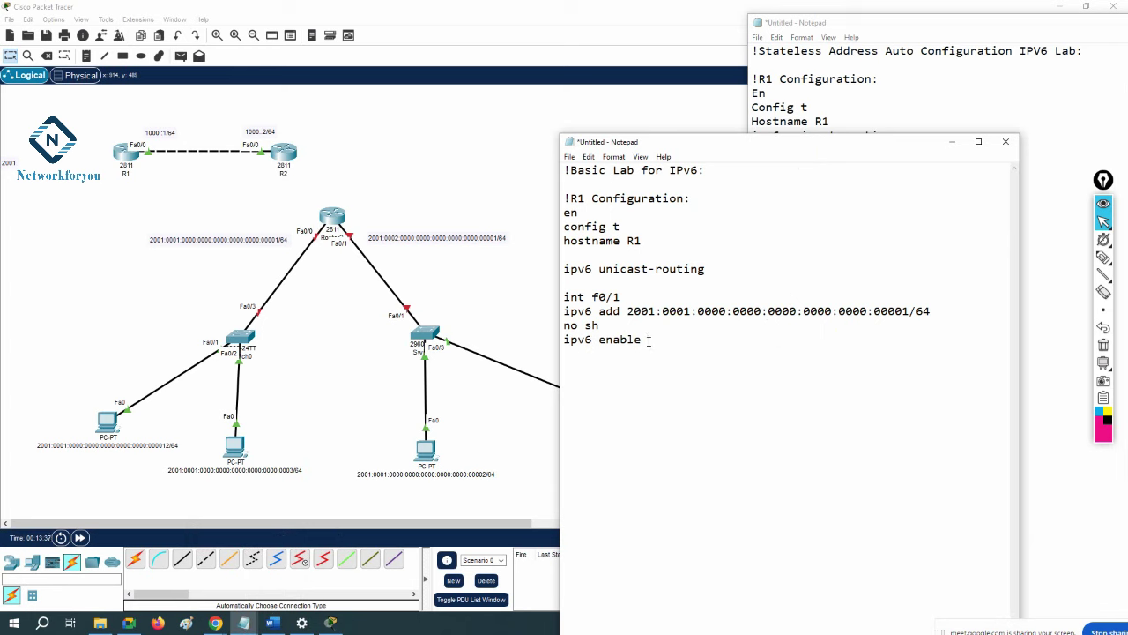
# Change the interface block to f0/0 and add a copy below for f0/1 with address 2001:0002:0000:0000:0000:0000:0000:00001/64.
pyautogui.moveTo(650, 340); pyautogui.dragTo(550, 305)
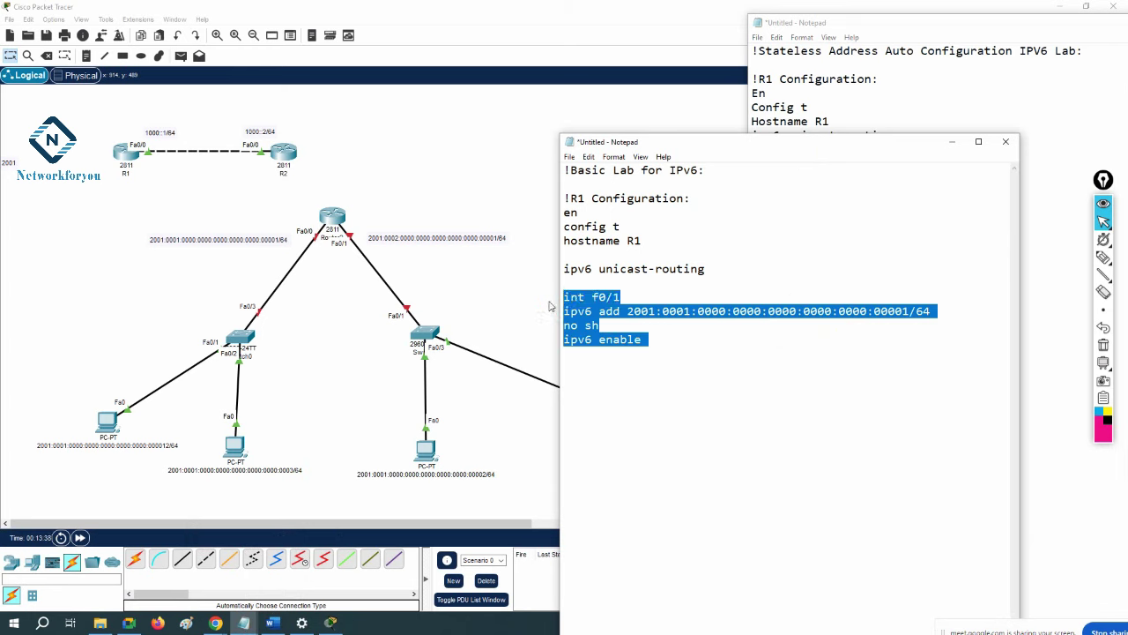
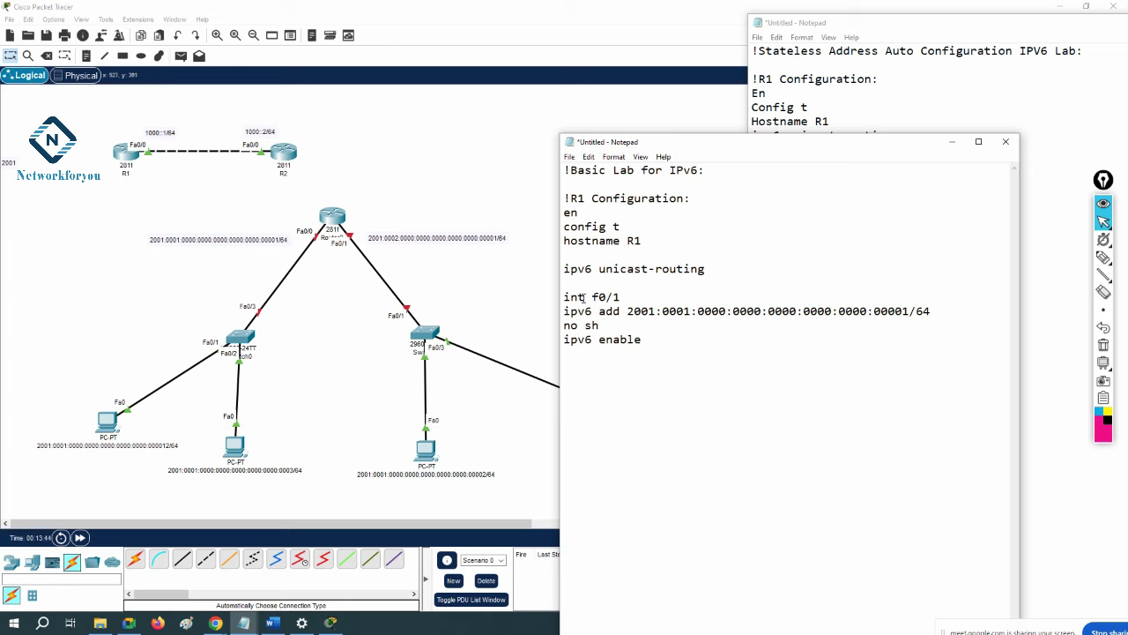
pyautogui.moveTo(620, 297); pyautogui.dragTo(614, 297)
pyautogui.write('0')
pyautogui.write('int f0/1 ipv6 add 2001:0001:0000:0000:0000:0000:0000:00001/64 no sh ipv6 enable')
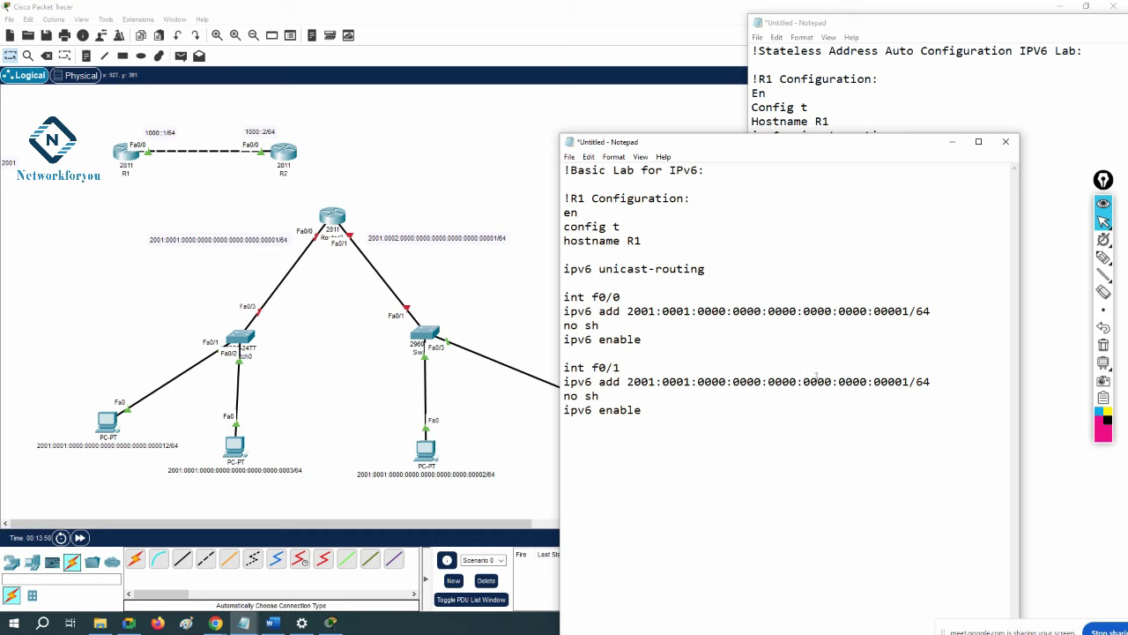
pyautogui.moveTo(692, 381); pyautogui.dragTo(684, 382)
pyautogui.write('2')
# Copy the whole R1 configuration script, from its heading to the last ipv6 enable line.
pyautogui.click(704, 412)
pyautogui.moveTo(737, 408); pyautogui.dragTo(551, 202)
pyautogui.rightClick(604, 220)
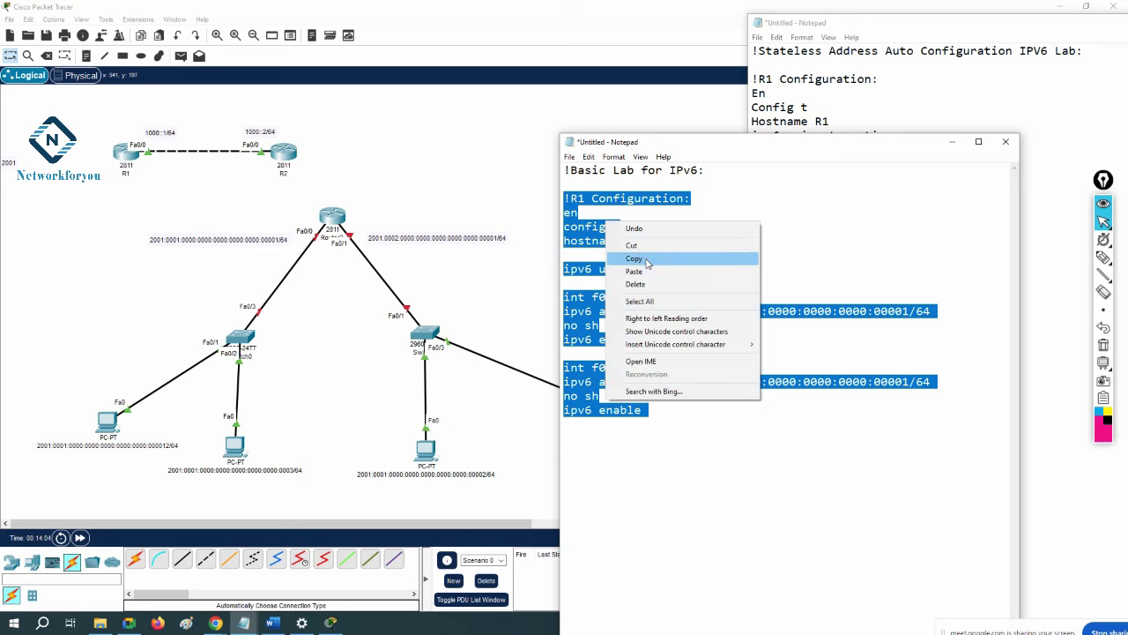
pyautogui.click(644, 258)
# Open Router2's command line in Packet Tracer, maximize it and skip the initial configuration dialog to reach the Router> prompt.
pyautogui.click(344, 225)
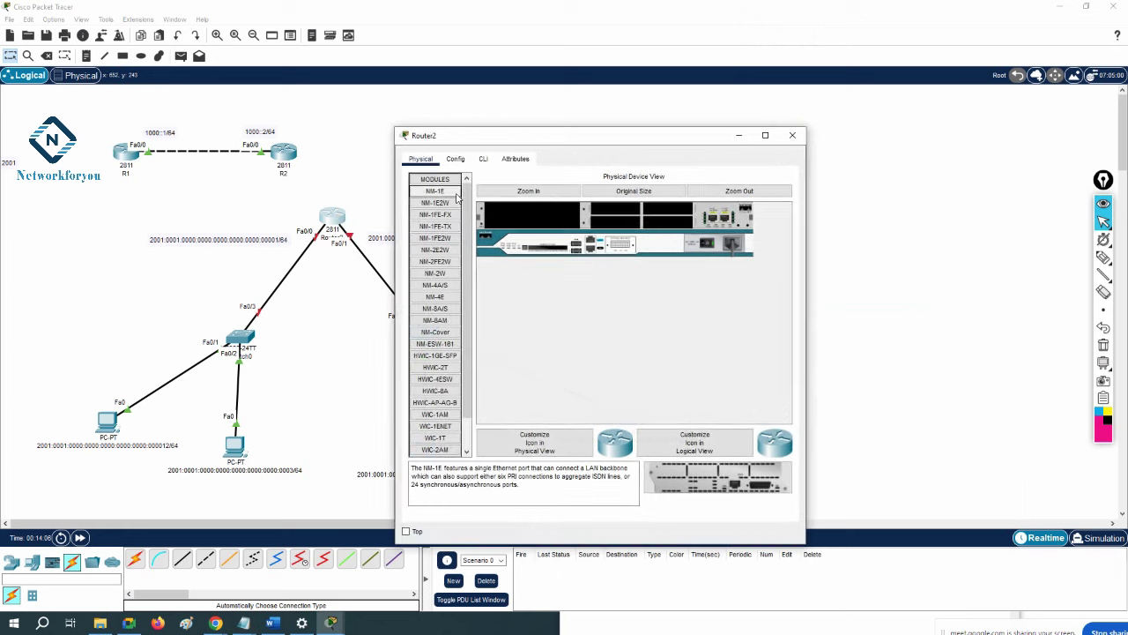
pyautogui.click(487, 163)
pyautogui.click(765, 135)
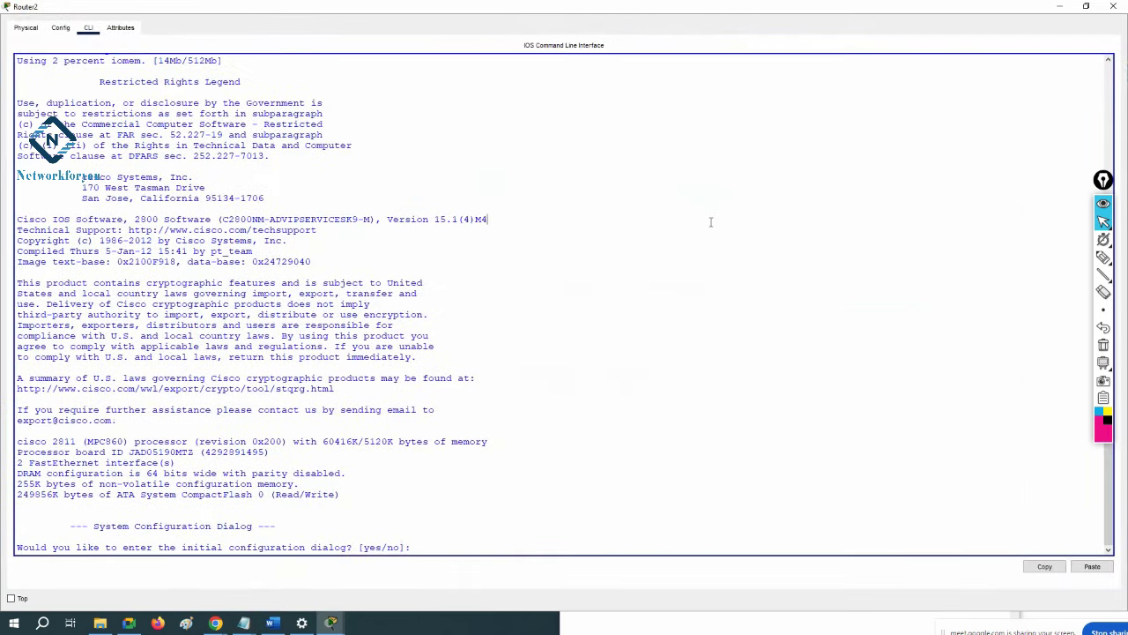
pyautogui.press('Return')
pyautogui.press('Return')
pyautogui.press('Return')
pyautogui.press('Return')
pyautogui.press('Return')
pyautogui.press('Return')
pyautogui.press('Return')
pyautogui.press('Return')
pyautogui.press('Return')
pyautogui.press('Return')
pyautogui.press('Return')
pyautogui.press('Return')
pyautogui.press('Return')
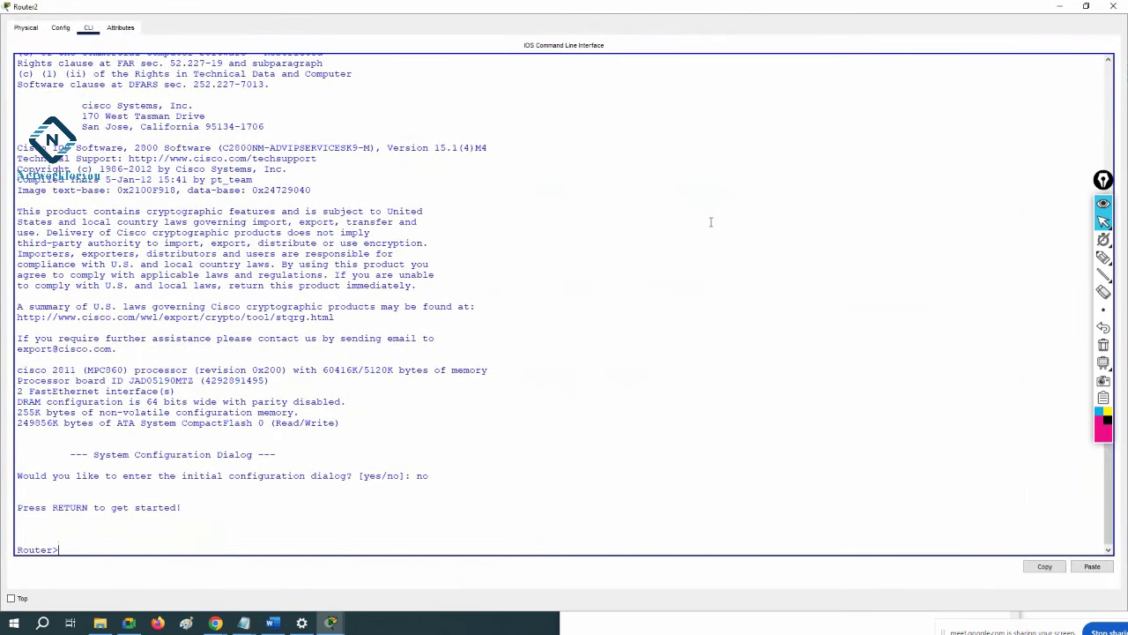
# Paste and run the copied R1 configuration on Router2, review the executed commands and close the router's window.
pyautogui.rightClick(712, 227)
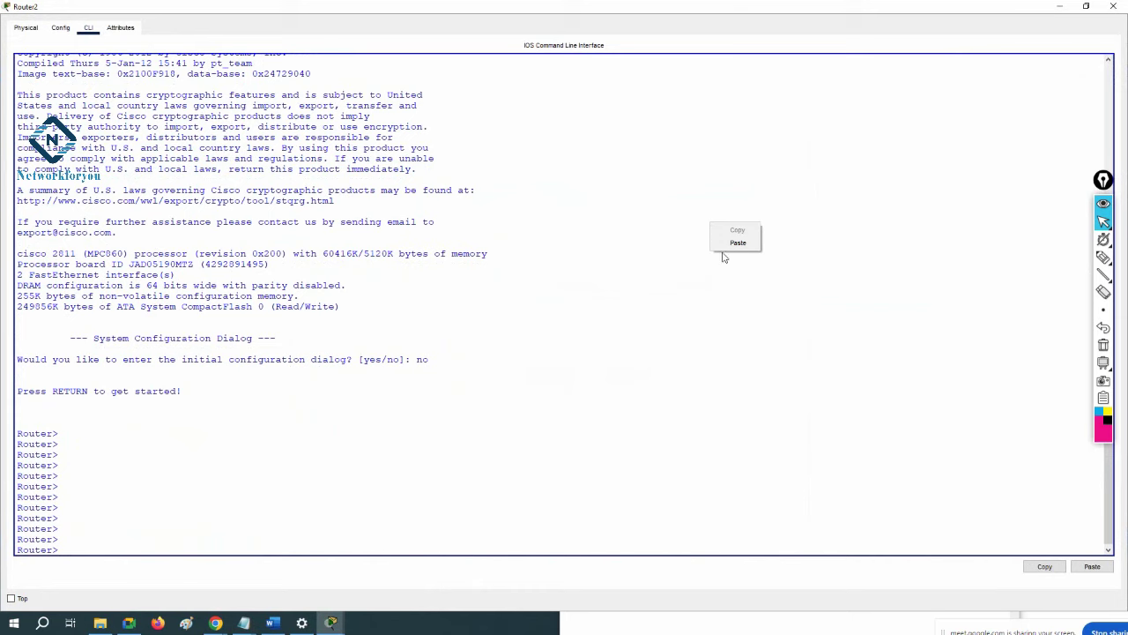
pyautogui.click(732, 243)
pyautogui.press('Return')
pyautogui.press('Return')
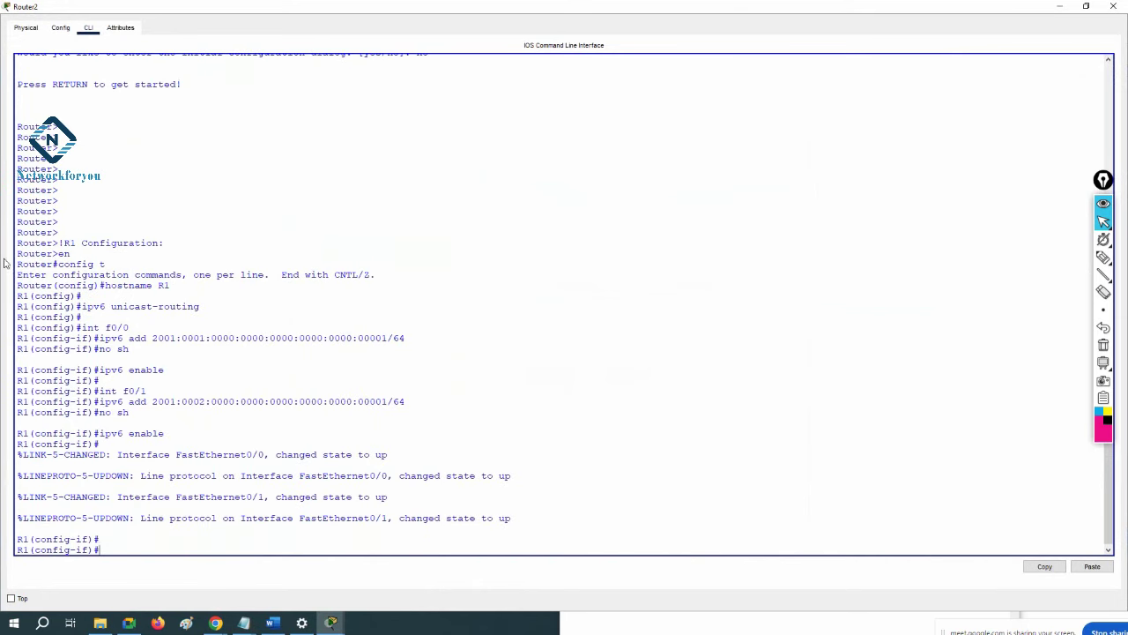
pyautogui.moveTo(171, 434); pyautogui.dragTo(9, 253)
pyautogui.click(556, 424)
pyautogui.click(1099, 8)
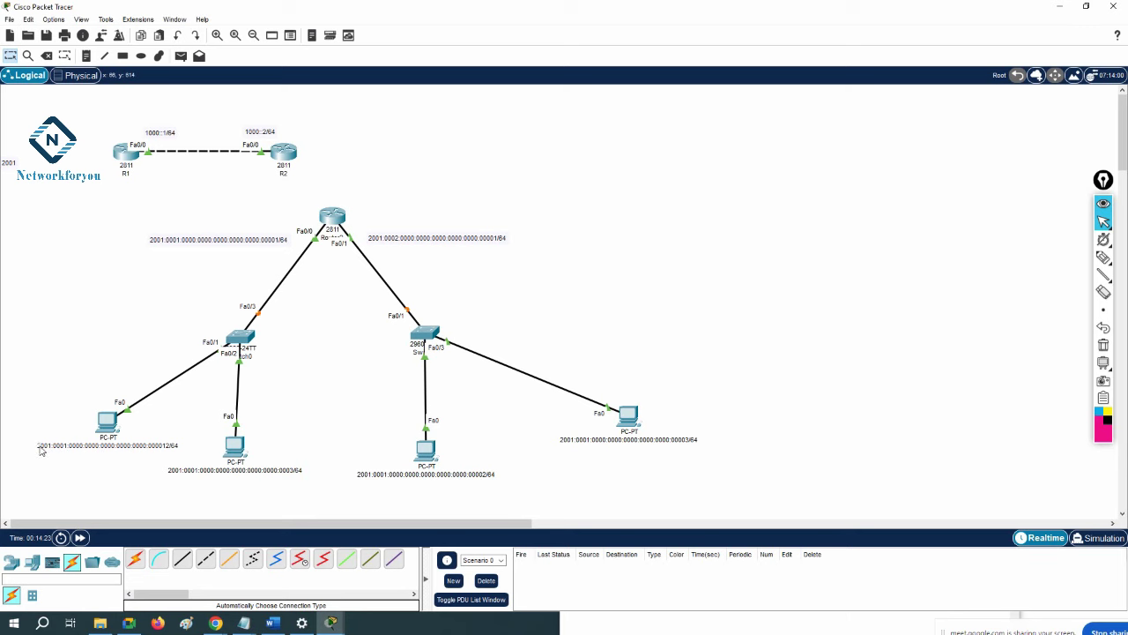
# Copy the address label beneath the leftmost PC and open that PC's IP Configuration.
pyautogui.click(110, 446)
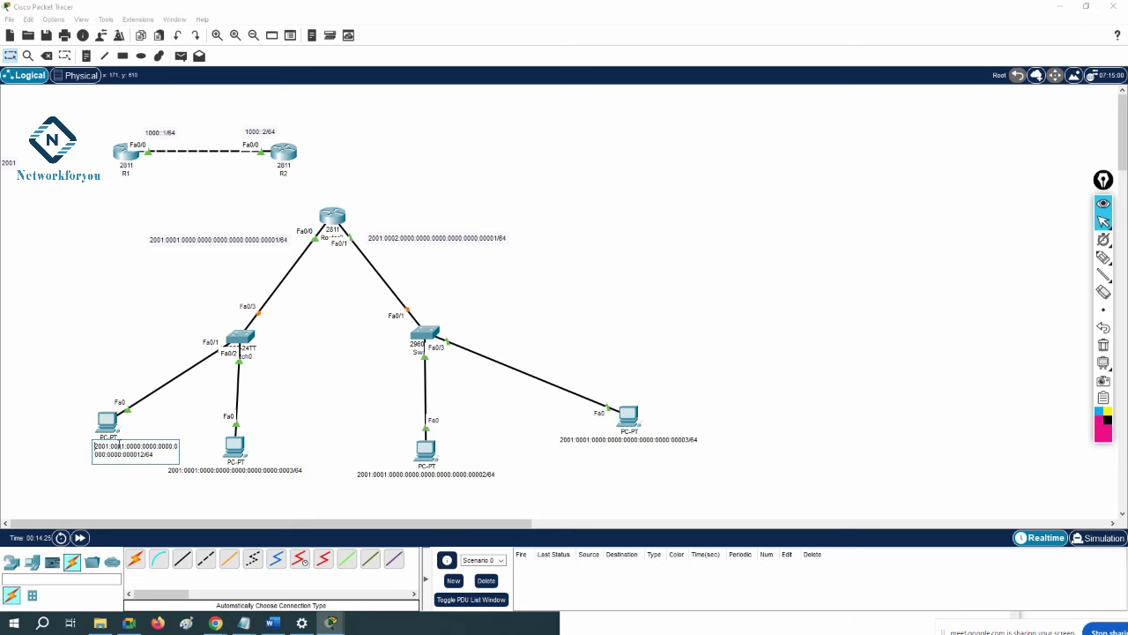
pyautogui.tripleClick(111, 446)
pyautogui.click(110, 419)
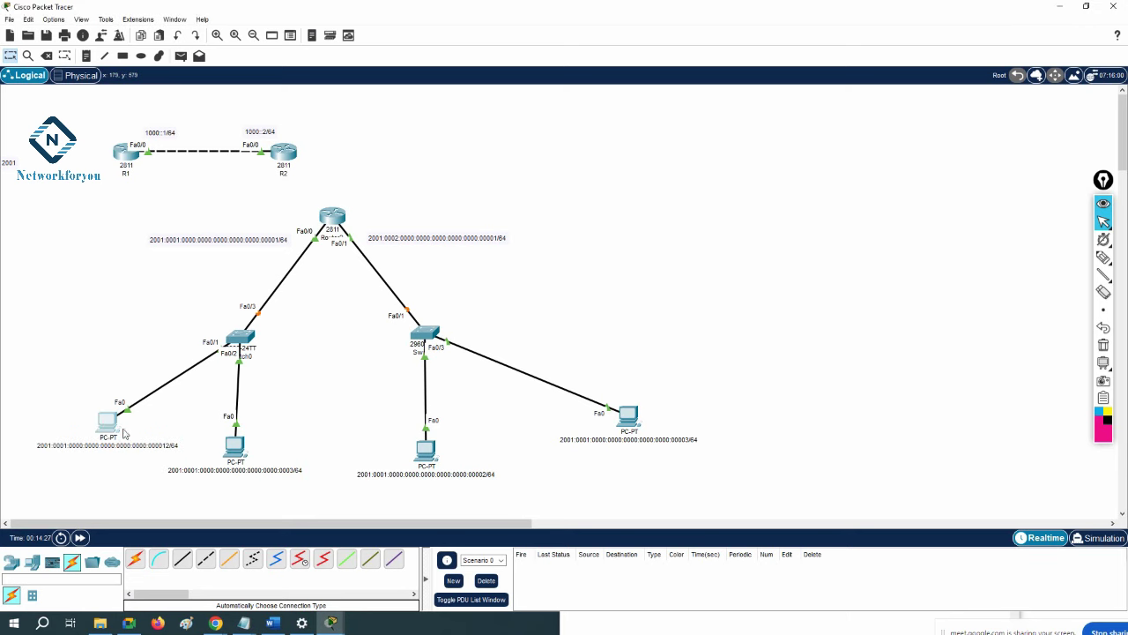
pyautogui.click(490, 158)
pyautogui.click(443, 203)
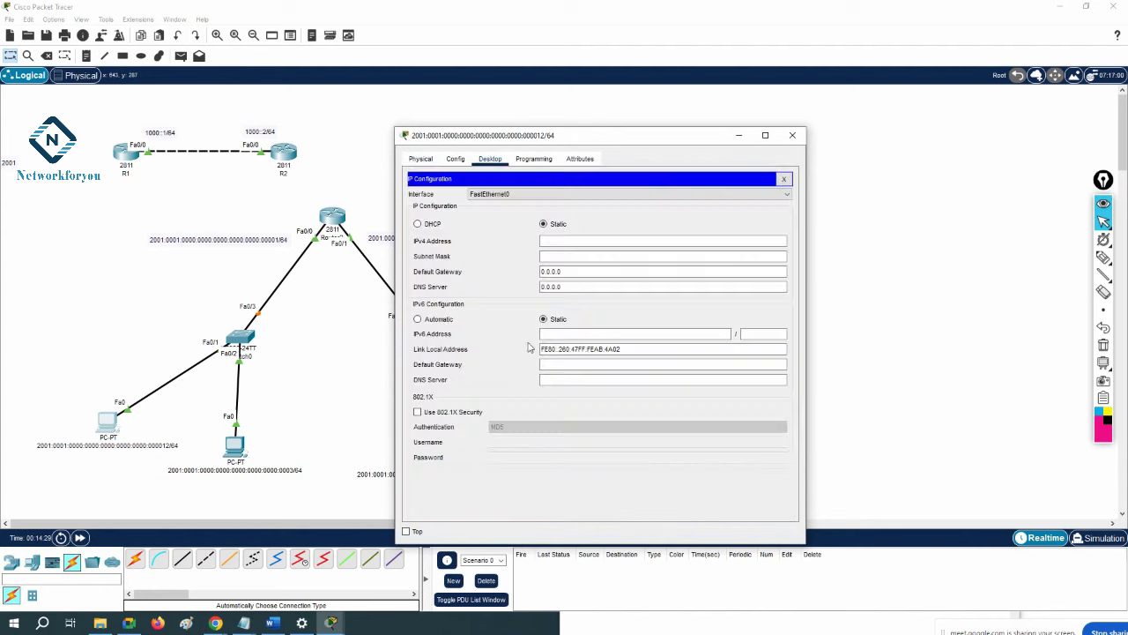
# Set the PC's IPv6 address to 2001:0001:0000:0000:0000:0000:0000:000012 from the copied label, with prefix length 64.
pyautogui.click(624, 333)
pyautogui.hotkey('ctrl', 'v')
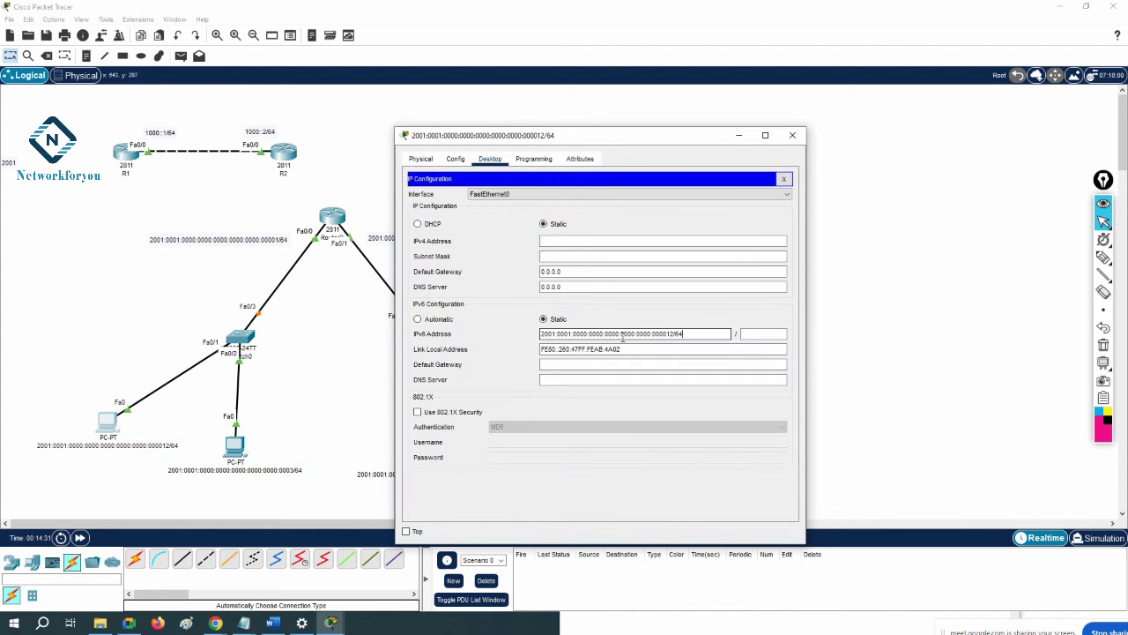
pyautogui.moveTo(675, 334); pyautogui.dragTo(709, 346)
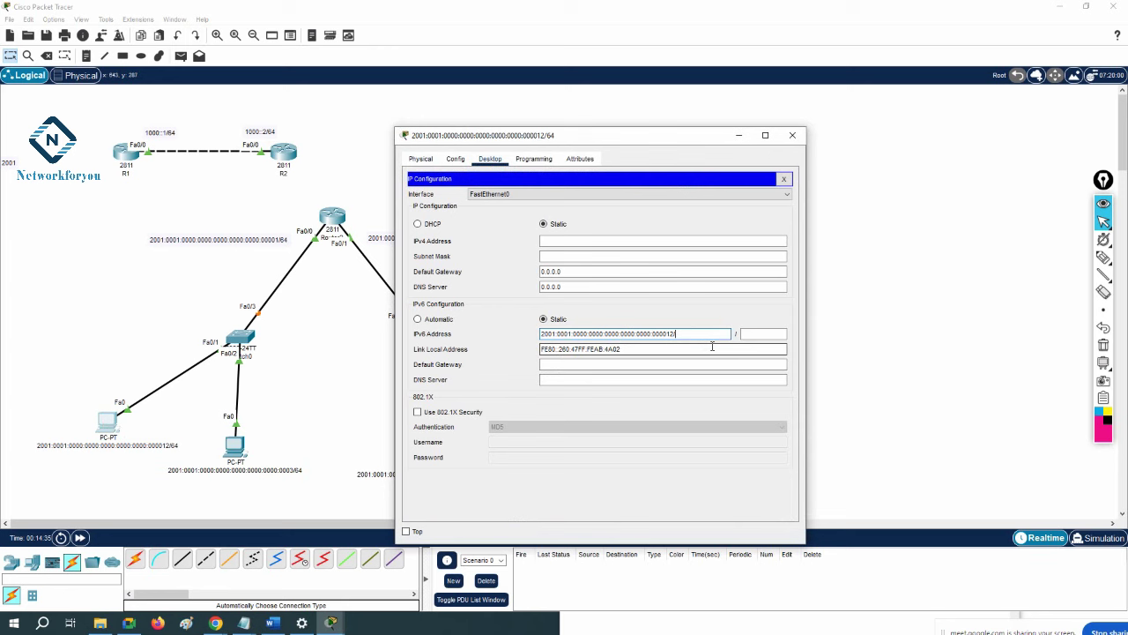
pyautogui.press('BackSpace')
pyautogui.click(764, 334)
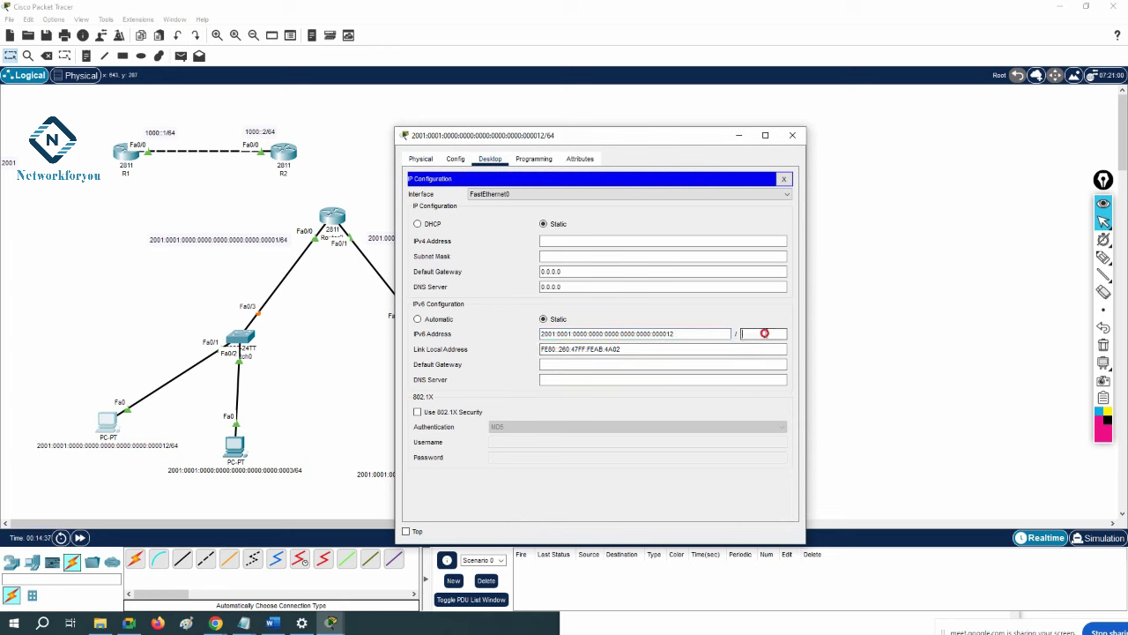
pyautogui.press('Tab')
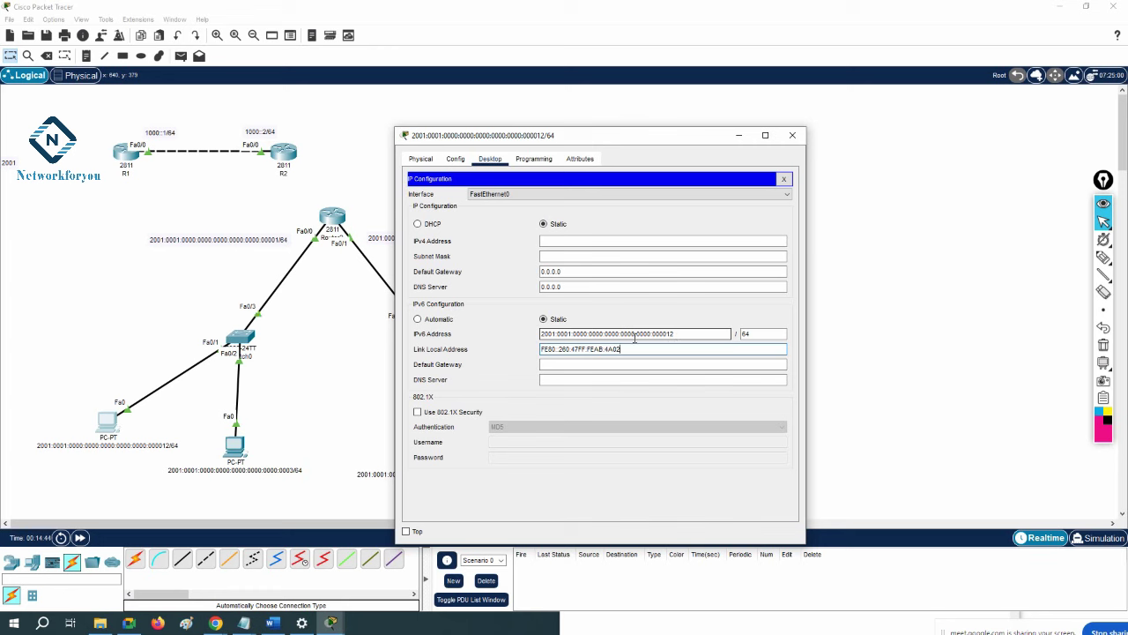
# Try to change the leftmost PC's label to 2001:0001:0000:0000:0000:0000:0000:00002/64, copying the edited text.
pyautogui.click(163, 448)
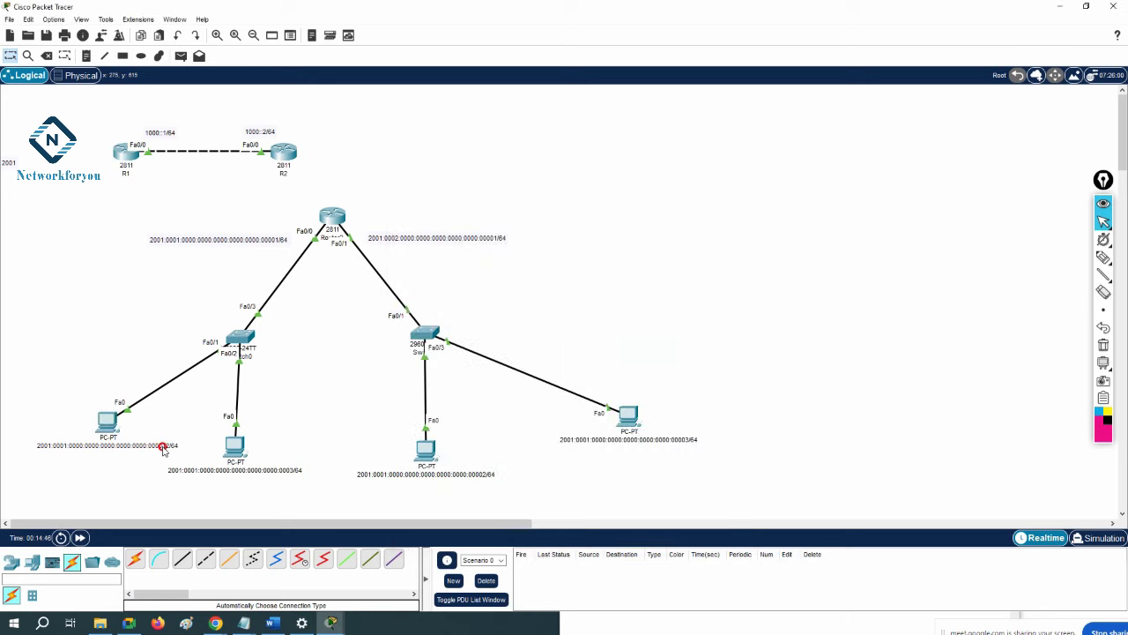
pyautogui.doubleClick(104, 447)
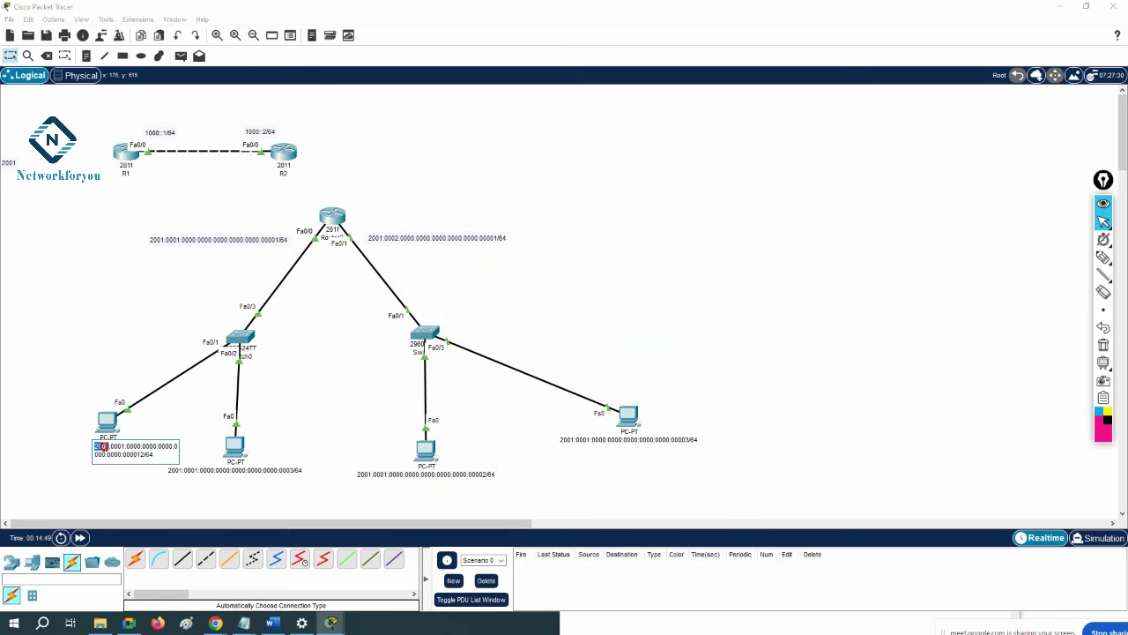
pyautogui.click(143, 452)
pyautogui.press('BackSpace')
pyautogui.tripleClick(174, 447)
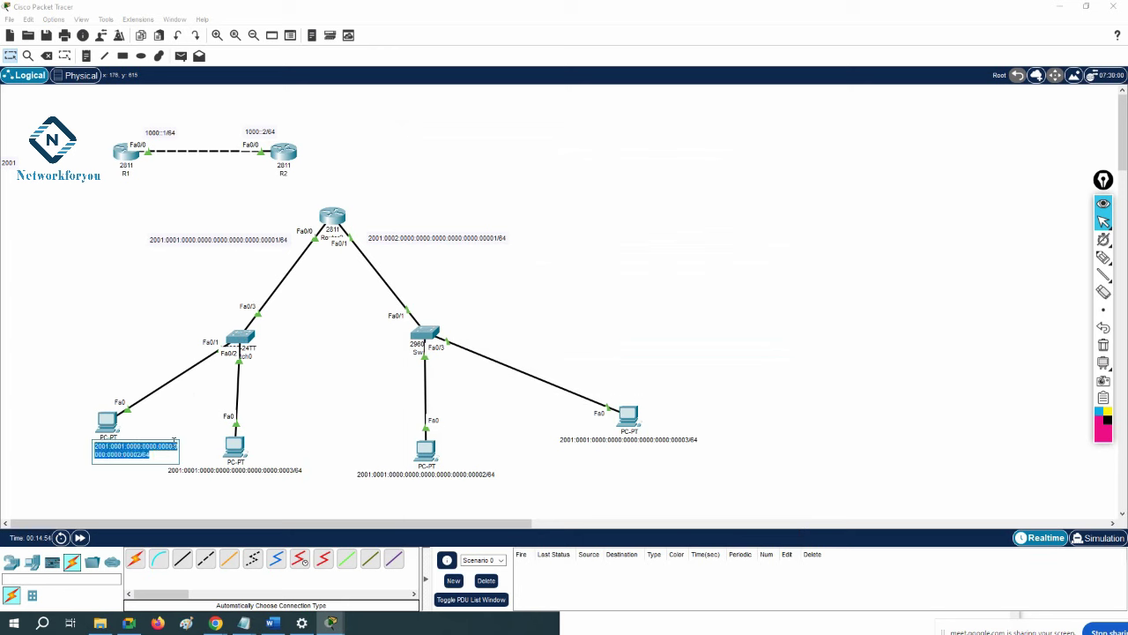
pyautogui.click(111, 426)
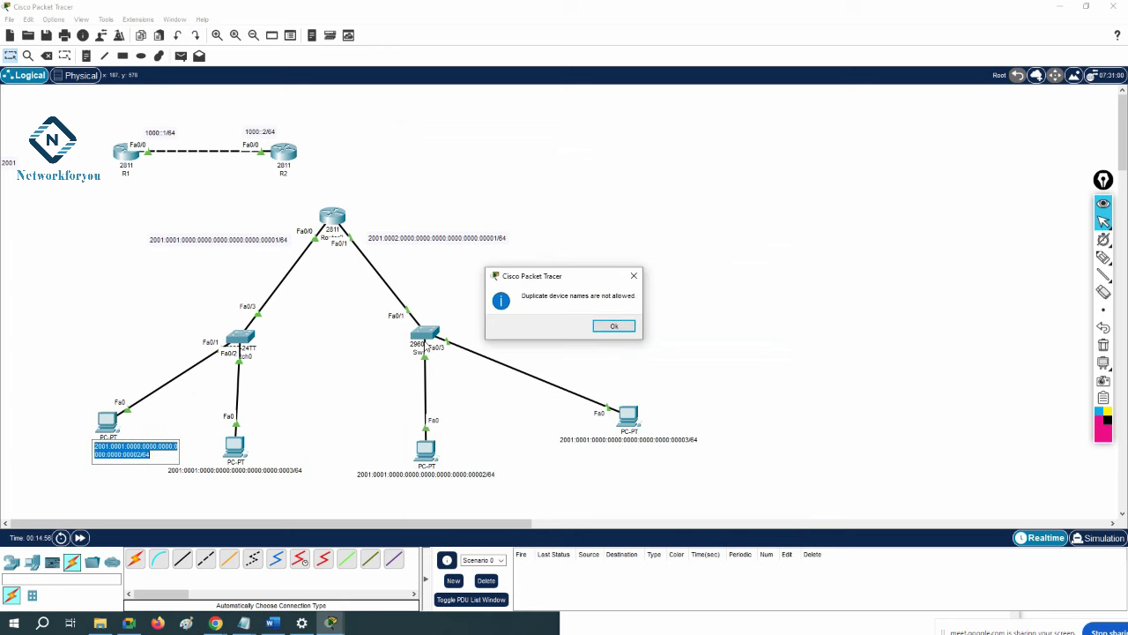
pyautogui.click(626, 328)
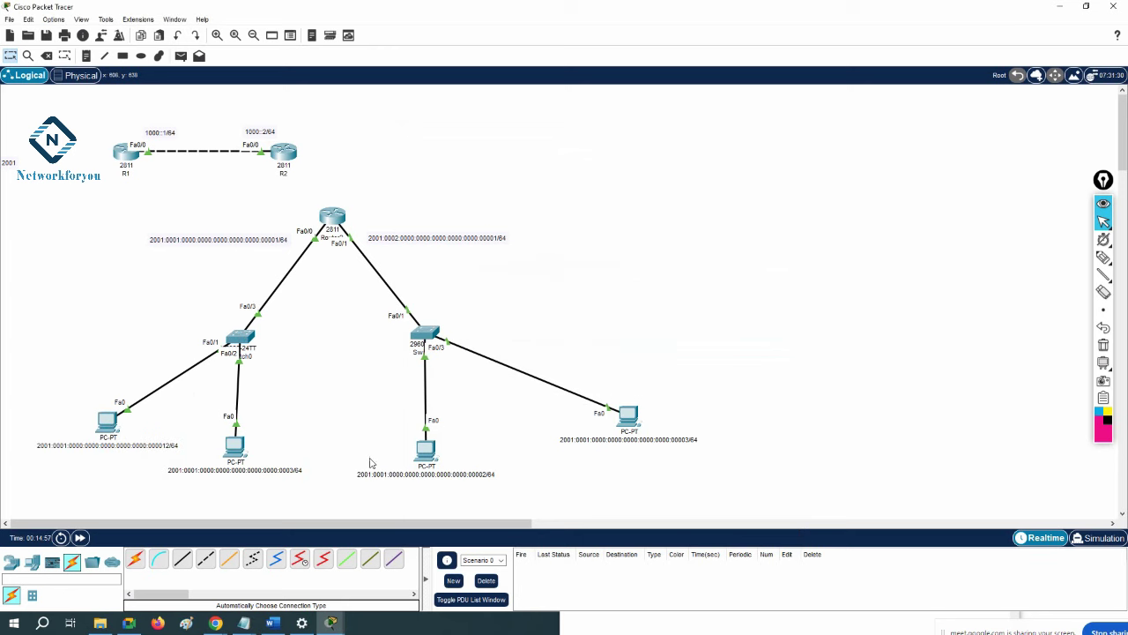
# Replace the leftmost PC's IPv6 address with 2001:0001:0000:0000:0000:0000:0000:00002.
pyautogui.click(108, 422)
pyautogui.moveTo(680, 338); pyautogui.dragTo(491, 336)
pyautogui.hotkey('ctrl', 'v')
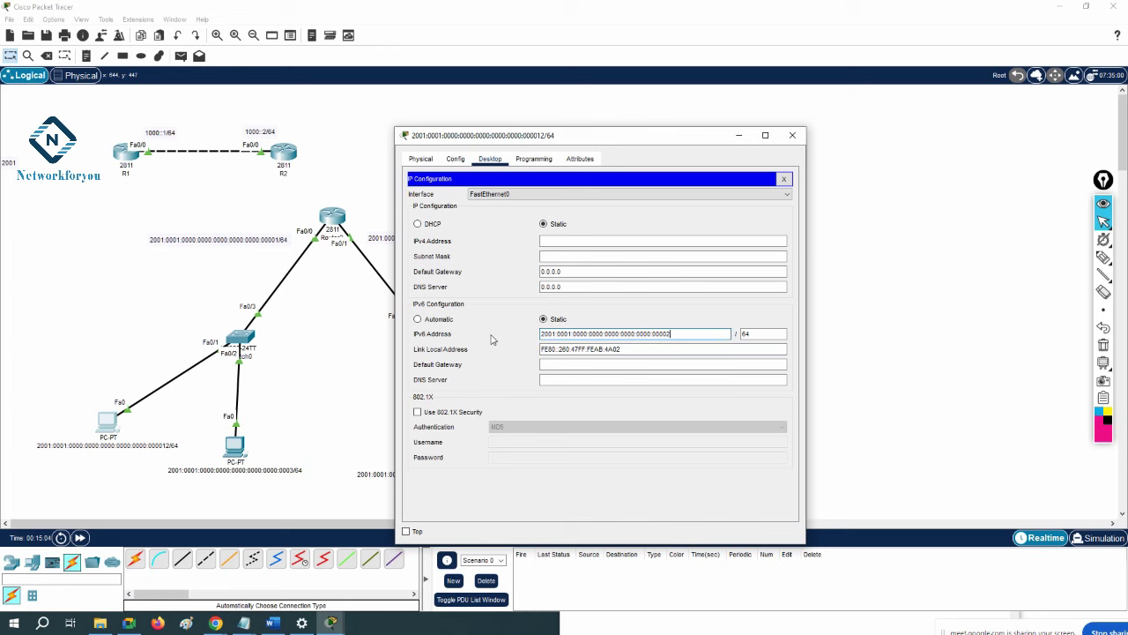
# Set the leftmost PC's IPv6 default gateway to 2001:0001:0000:0000:0000:0000:0000:00001 and close its window.
pyautogui.click(619, 364)
pyautogui.write('2001:0001:0000:0000:0000:0000:0000:00002/64')
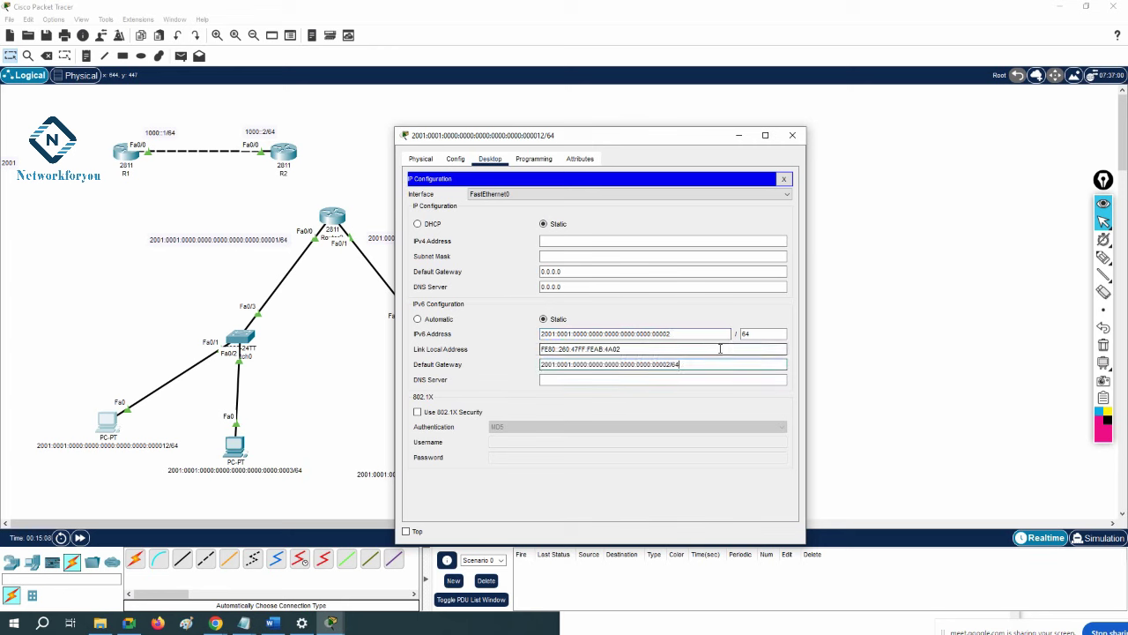
pyautogui.press('BackSpace')
pyautogui.press('BackSpace')
pyautogui.write('1')
pyautogui.click(793, 135)
# Copy the router's Fa0/1 address label and enter 2001:0002:0000:0000:0000:0000:0000:00001 as the IPv6 address of the PC directly below the second switch.
pyautogui.doubleClick(421, 240)
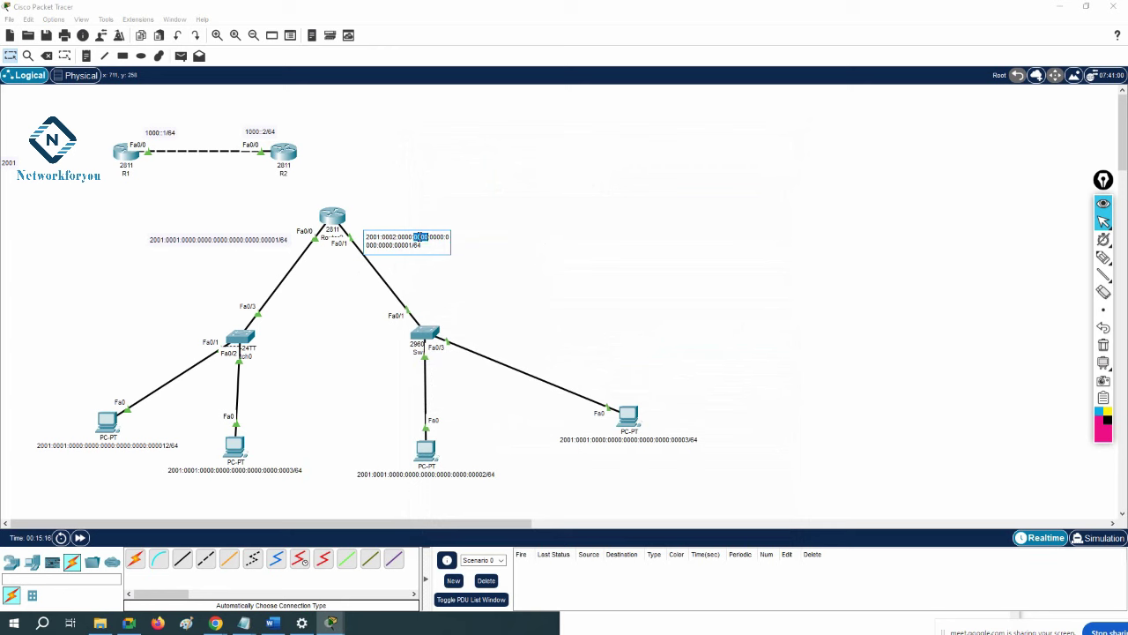
pyautogui.tripleClick(421, 239)
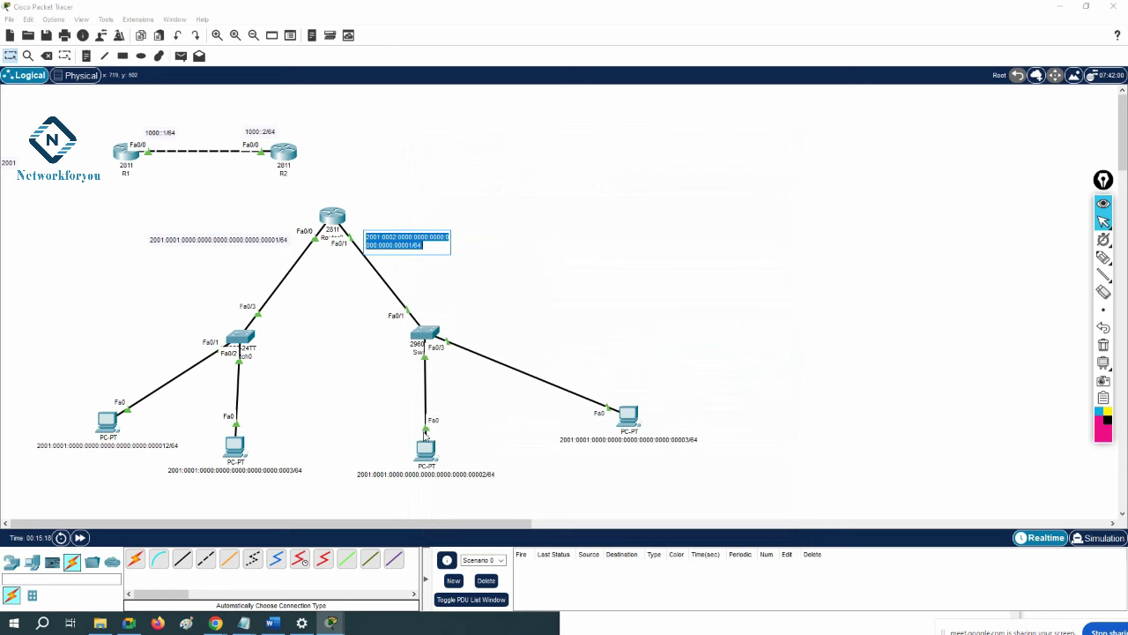
pyautogui.click(425, 451)
pyautogui.click(490, 159)
pyautogui.click(450, 210)
pyautogui.click(614, 333)
pyautogui.write('2001:0002:0000:0000:0000:0000:0000:0001/64')
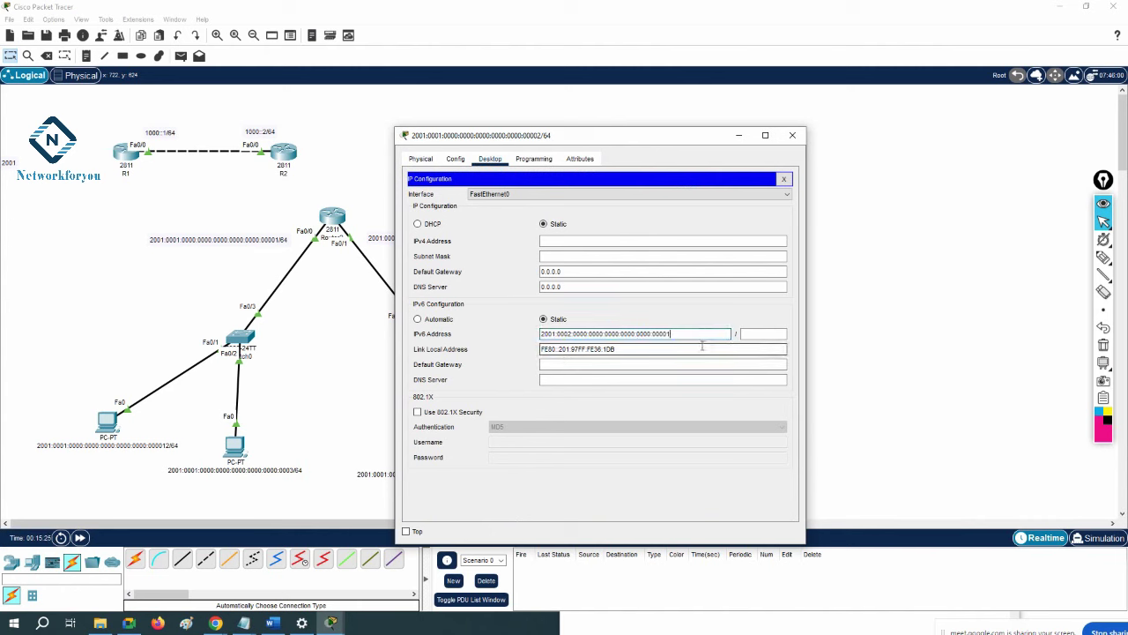
# Copy this PC's IPv6 address into its IPv6 default gateway, 2001:0002:0000:0000:0000:0000:0000:00001.
pyautogui.hotkey('ctrl', 'a')
pyautogui.hotkey('ctrl', 'c')
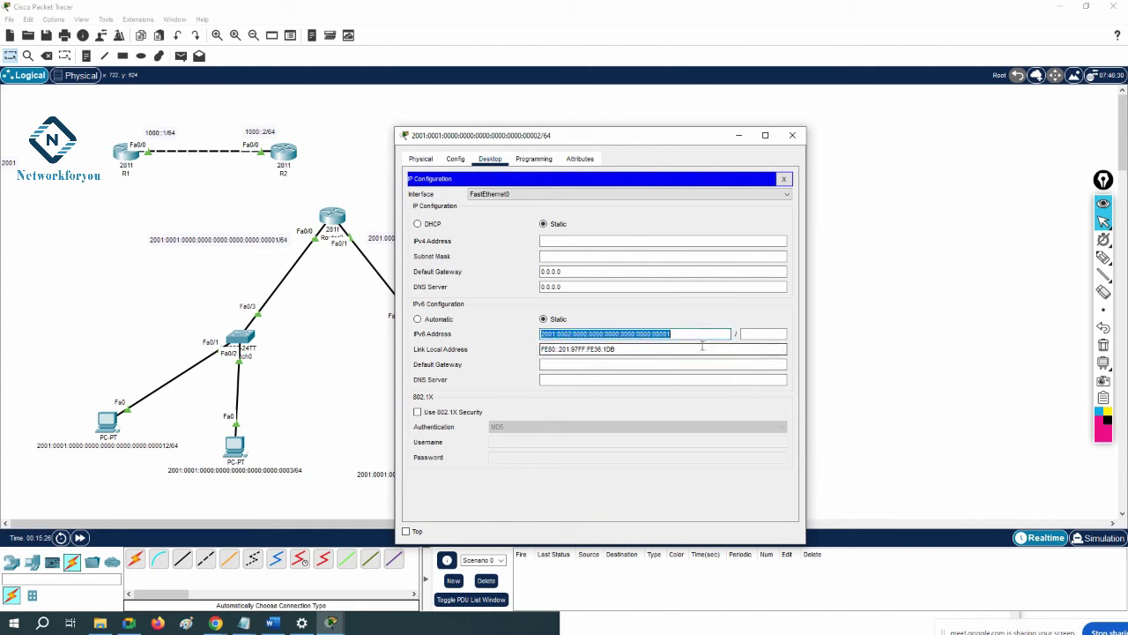
pyautogui.click(633, 364)
pyautogui.hotkey('ctrl', 'v')
# Change the PC's IPv6 address to 2001:0002:0000:0000:0000:0000:0000:00002 with prefix 64, copy the address and close the window.
pyautogui.click(667, 332)
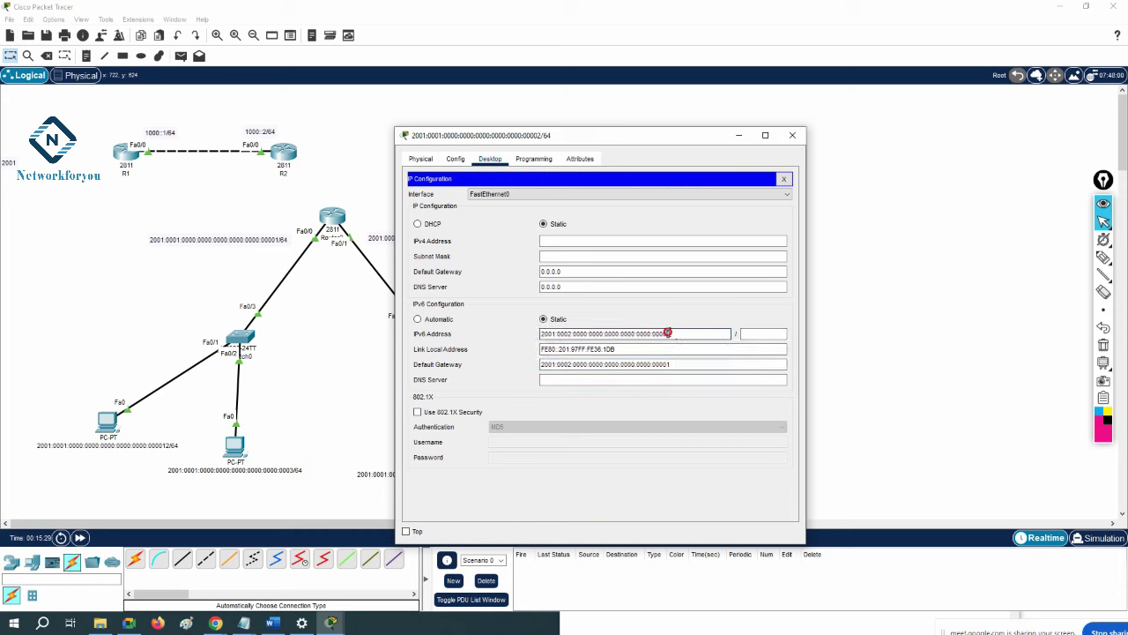
pyautogui.press('BackSpace')
pyautogui.write('2')
pyautogui.click(779, 332)
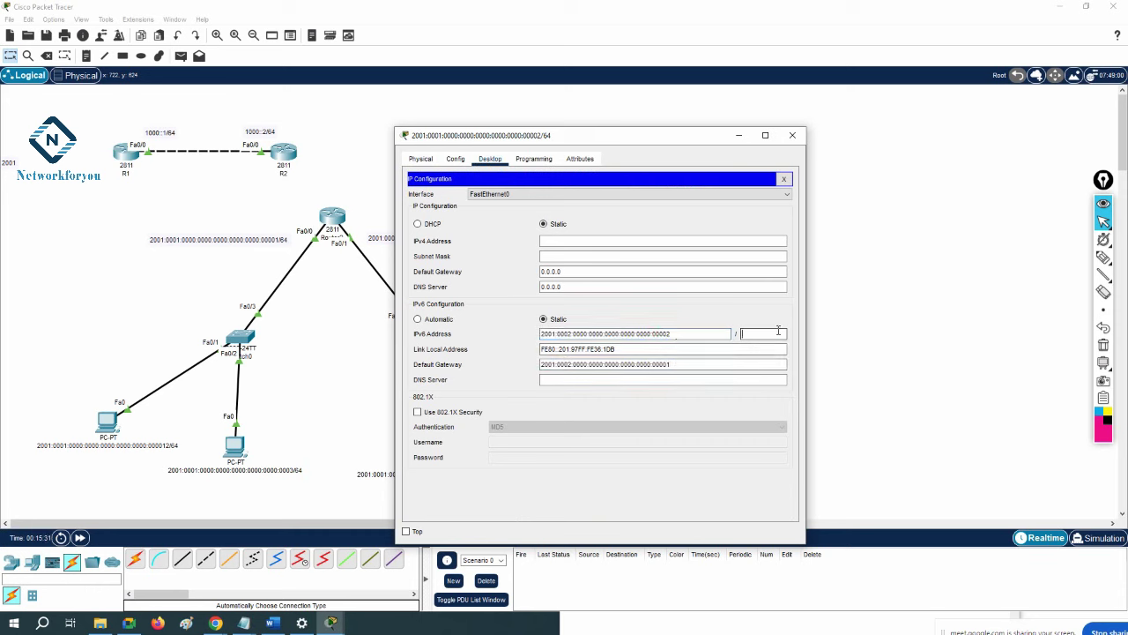
pyautogui.moveTo(683, 333); pyautogui.dragTo(527, 334)
pyautogui.hotkey('ctrl', 'c')
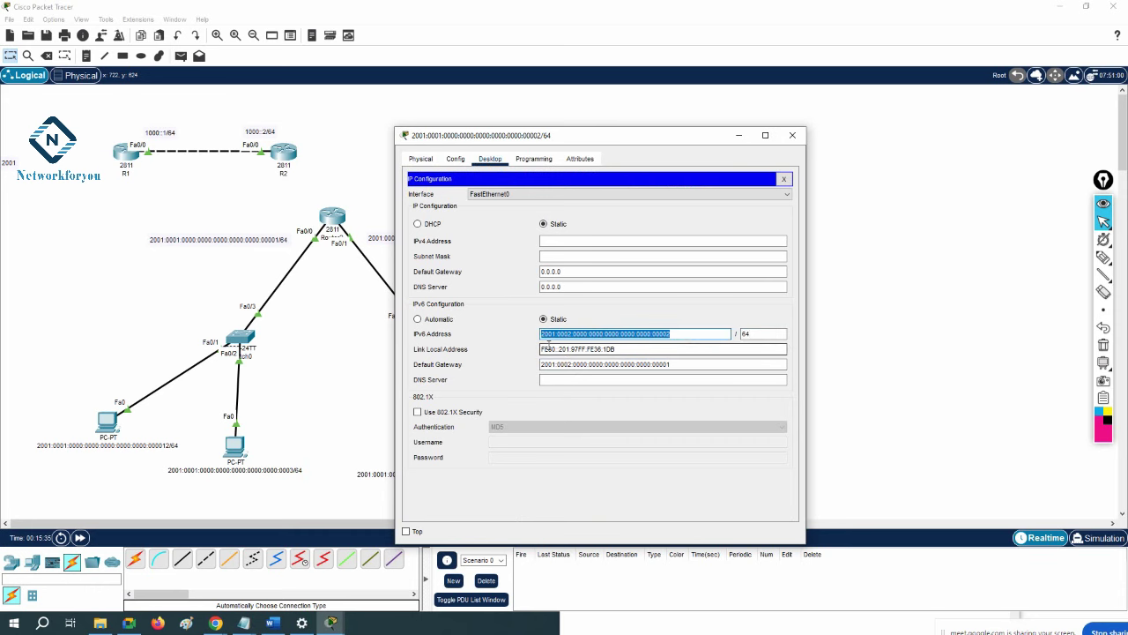
pyautogui.click(793, 135)
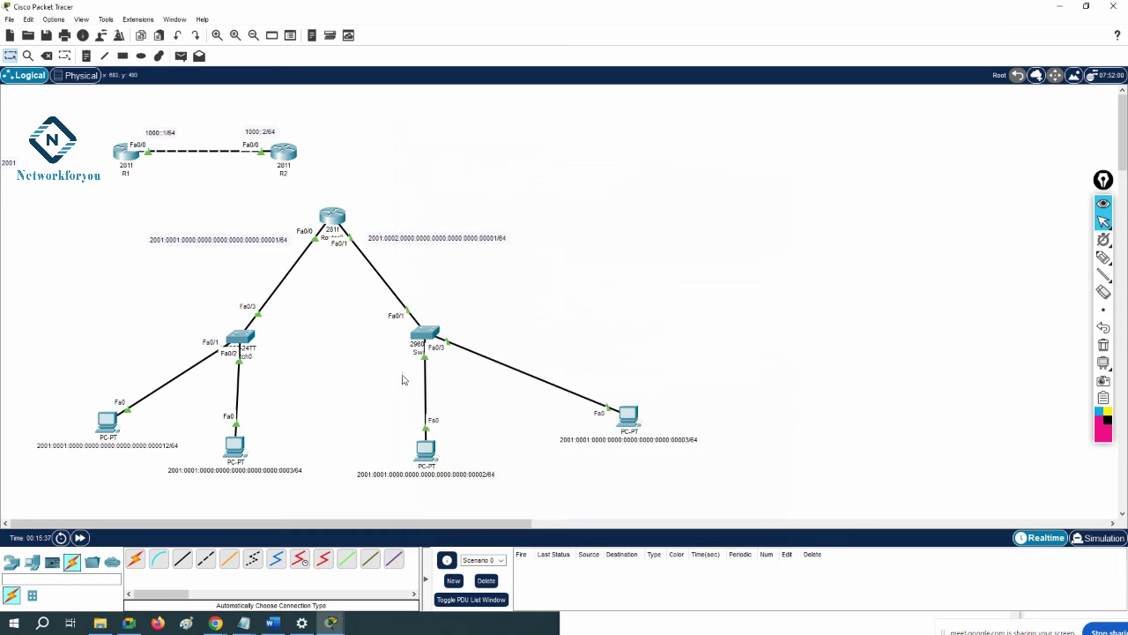
# Check the leftmost PC's global settings and its IPv6 address and default gateway in IP Configuration.
pyautogui.click(107, 421)
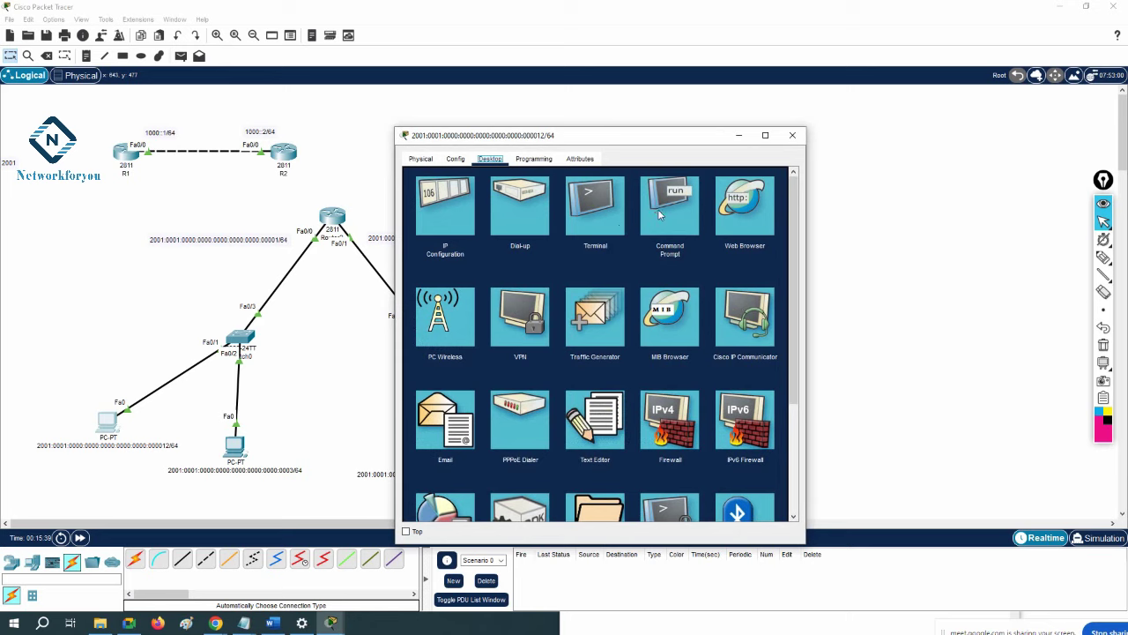
pyautogui.click(663, 216)
pyautogui.click(451, 161)
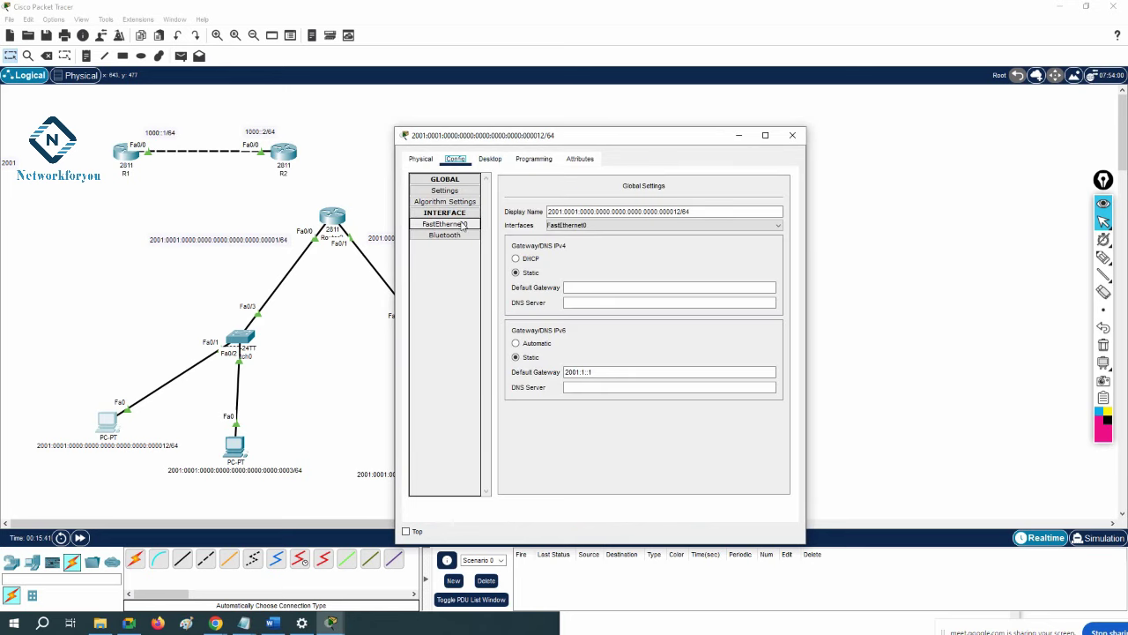
pyautogui.click(490, 162)
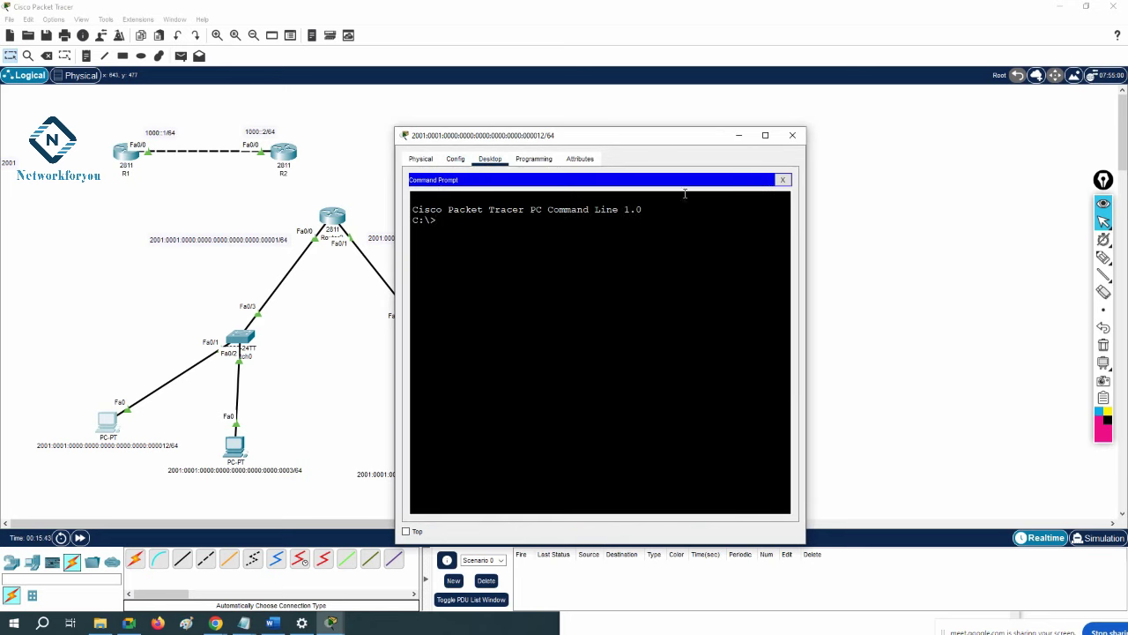
pyautogui.click(782, 179)
pyautogui.click(446, 204)
pyautogui.click(544, 336)
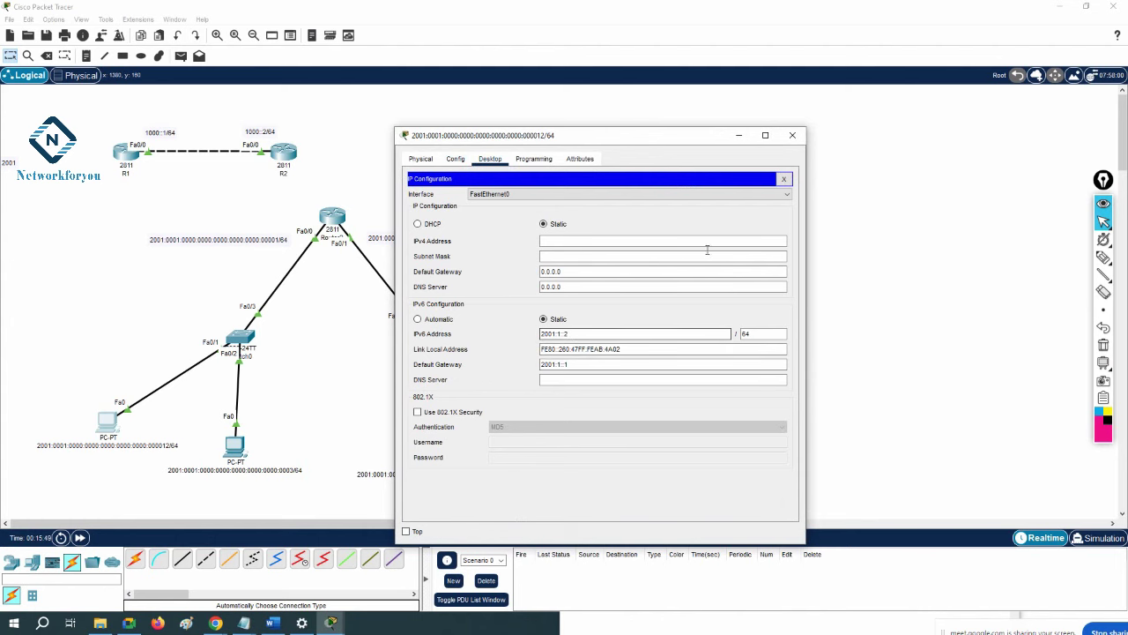
pyautogui.click(782, 179)
# From the leftmost PC's Command Prompt, ping 2001:0002:0000:0000:0000:0000:0000:00002 with the window widened, review the replies and return to the topology.
pyautogui.click(681, 213)
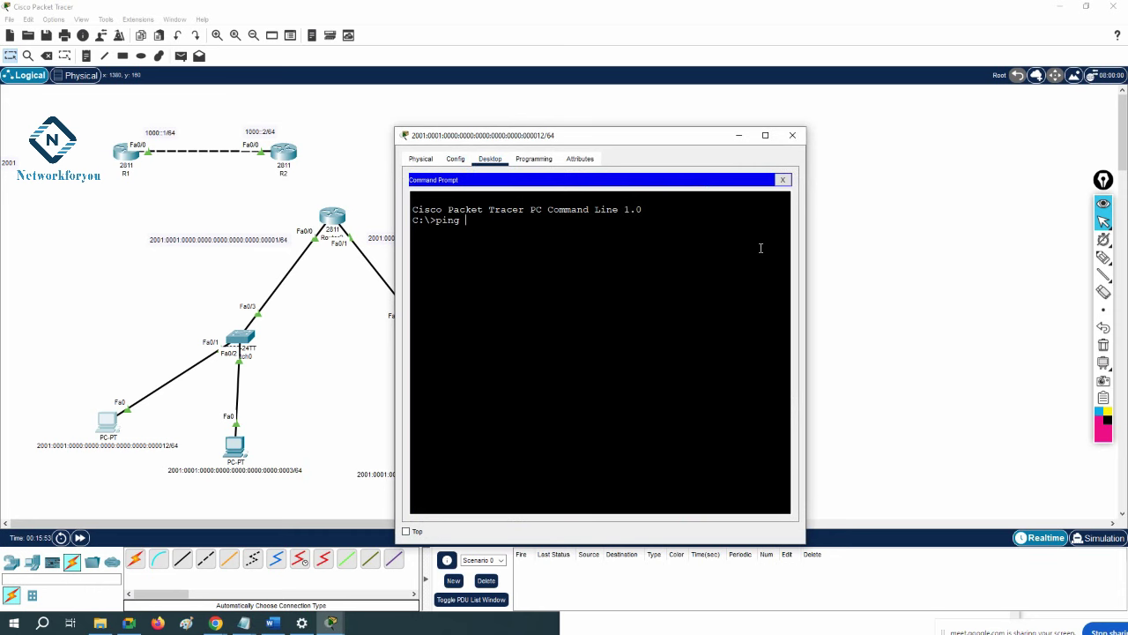
pyautogui.write('ping')
pyautogui.rightClick(761, 248)
pyautogui.click(781, 267)
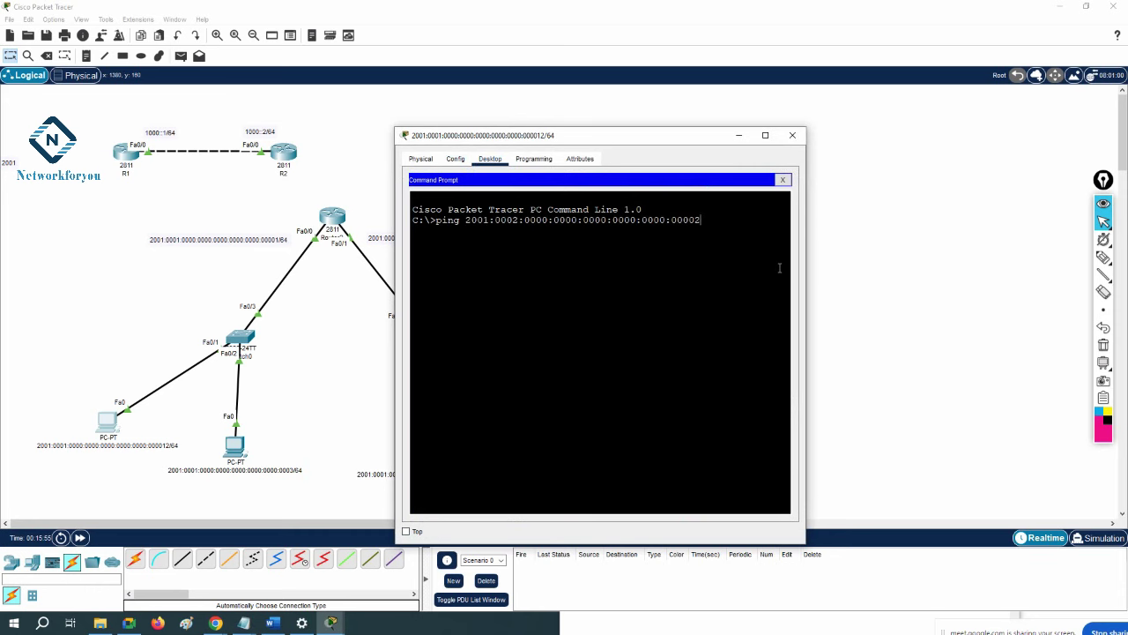
pyautogui.moveTo(807, 255); pyautogui.dragTo(1095, 273)
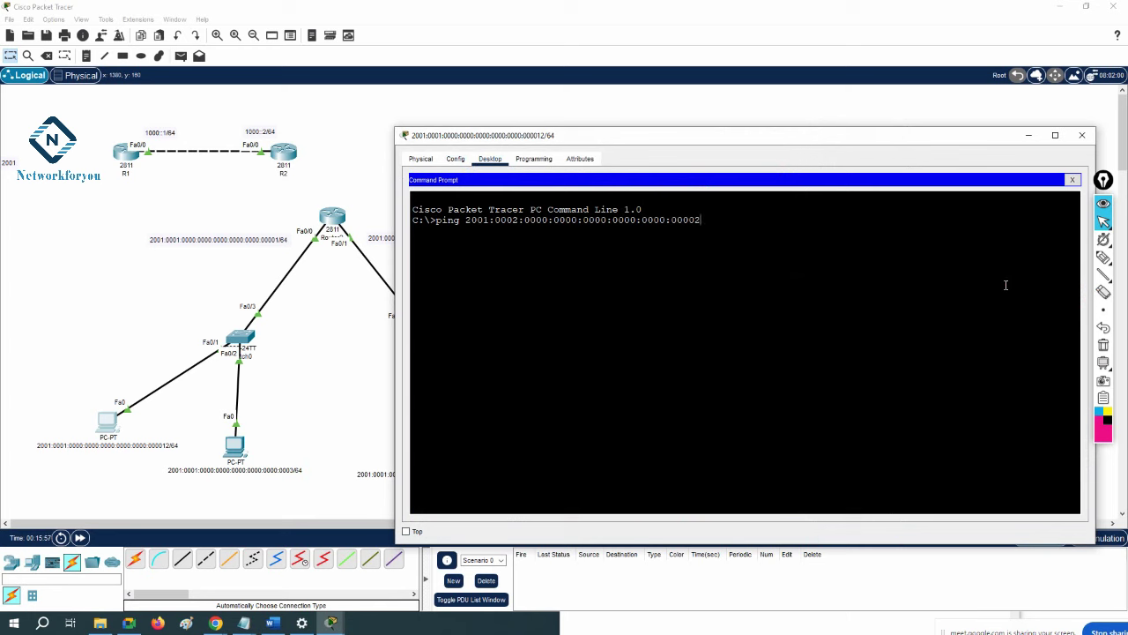
pyautogui.press('Return')
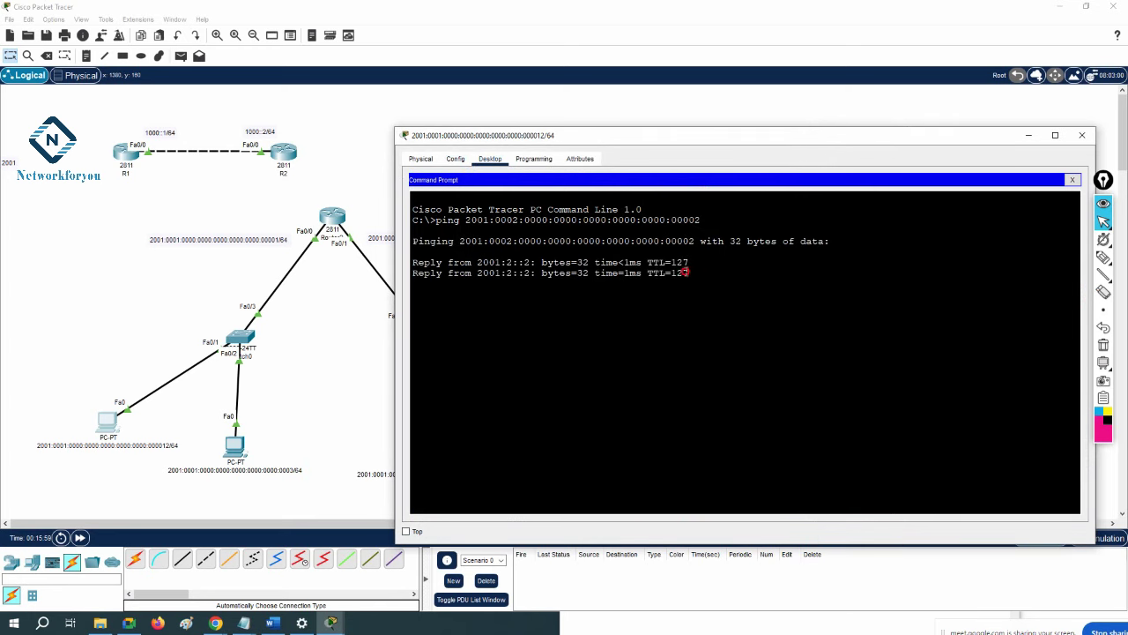
pyautogui.moveTo(692, 285); pyautogui.dragTo(468, 261)
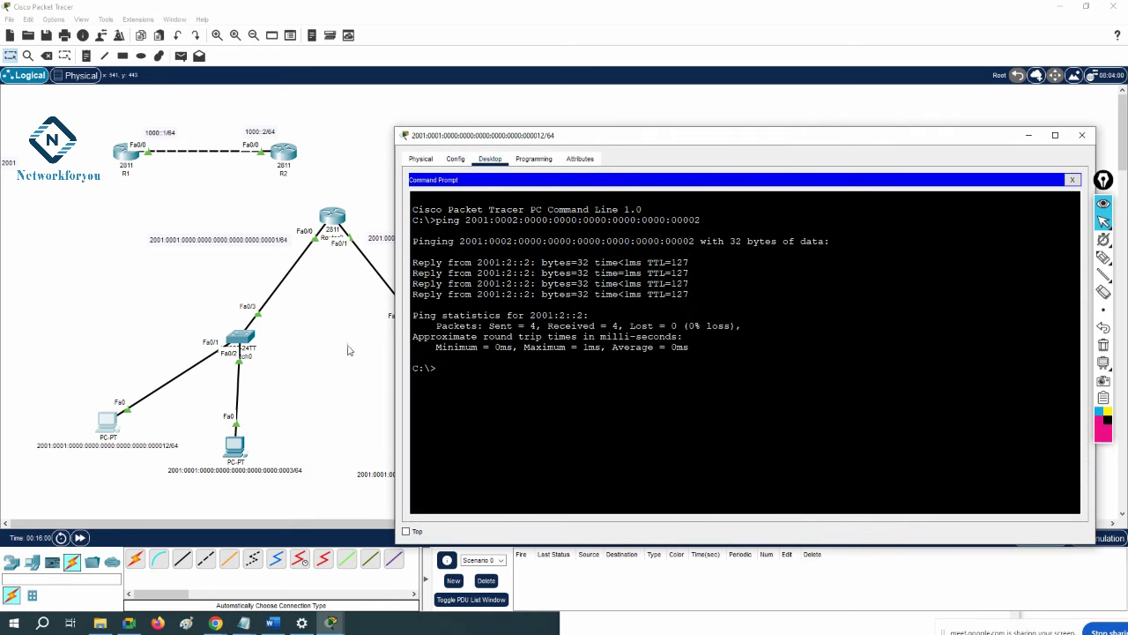
pyautogui.click(269, 334)
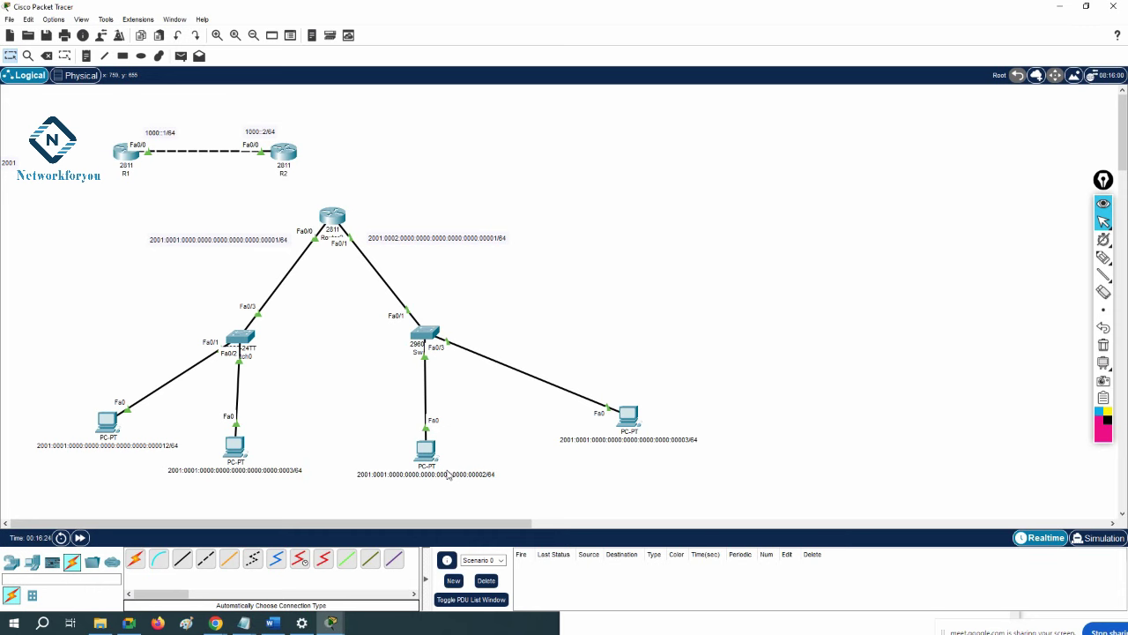
# Switch to Notepad and review the ipv6 unicast-routing and ipv6 enable lines in the R1 configuration.
pyautogui.hotkey('alt', 'Tab')
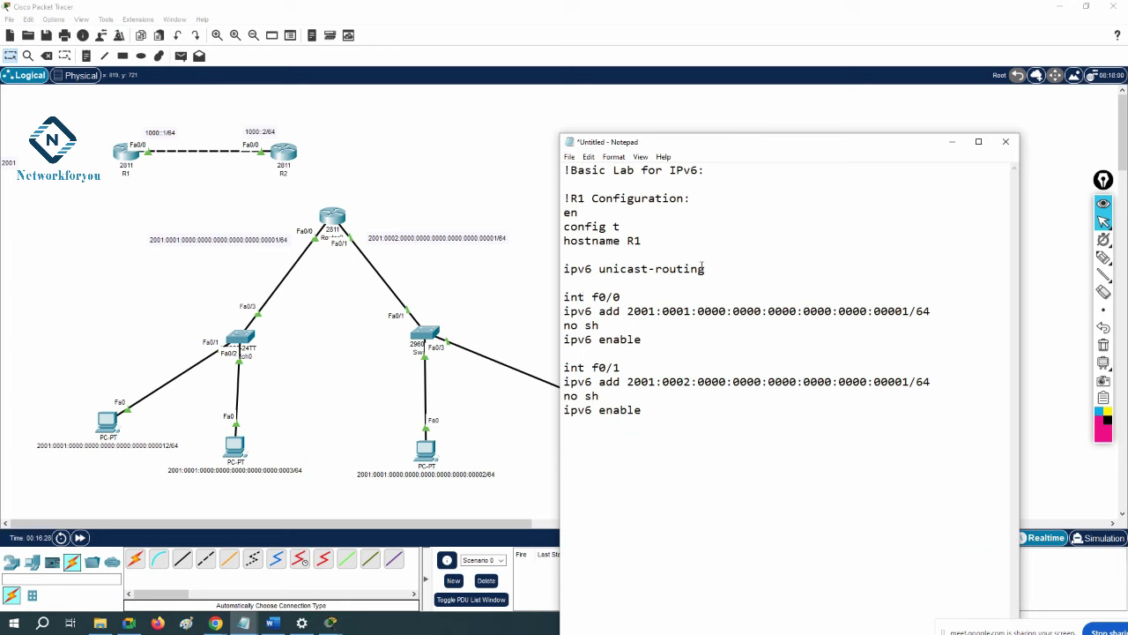
pyautogui.moveTo(715, 273); pyautogui.dragTo(559, 270)
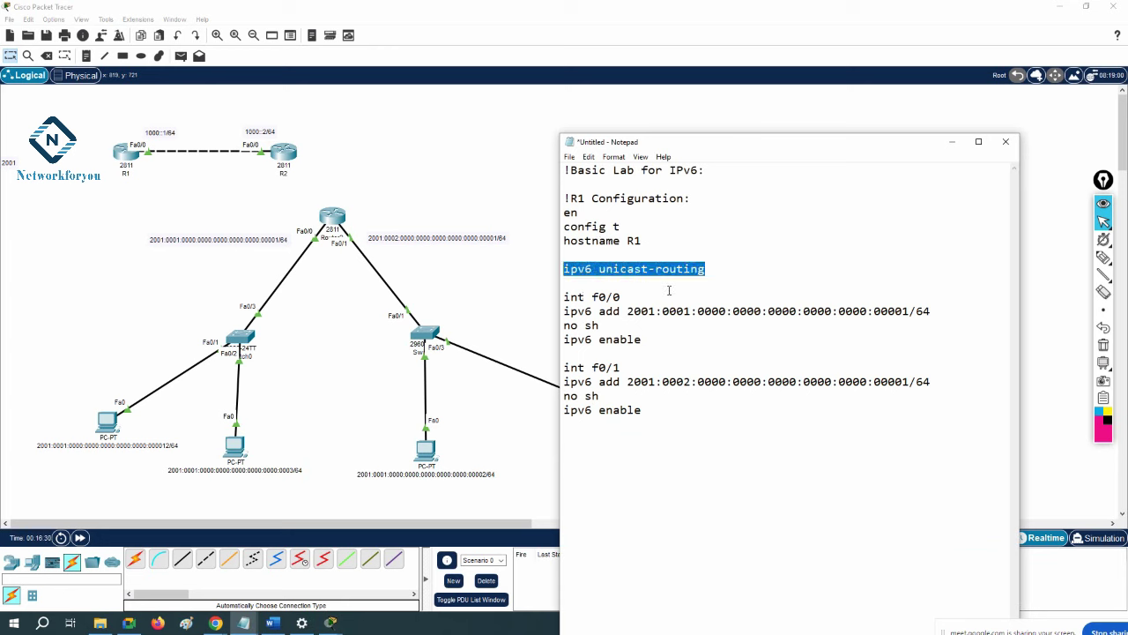
pyautogui.moveTo(648, 340); pyautogui.dragTo(567, 351)
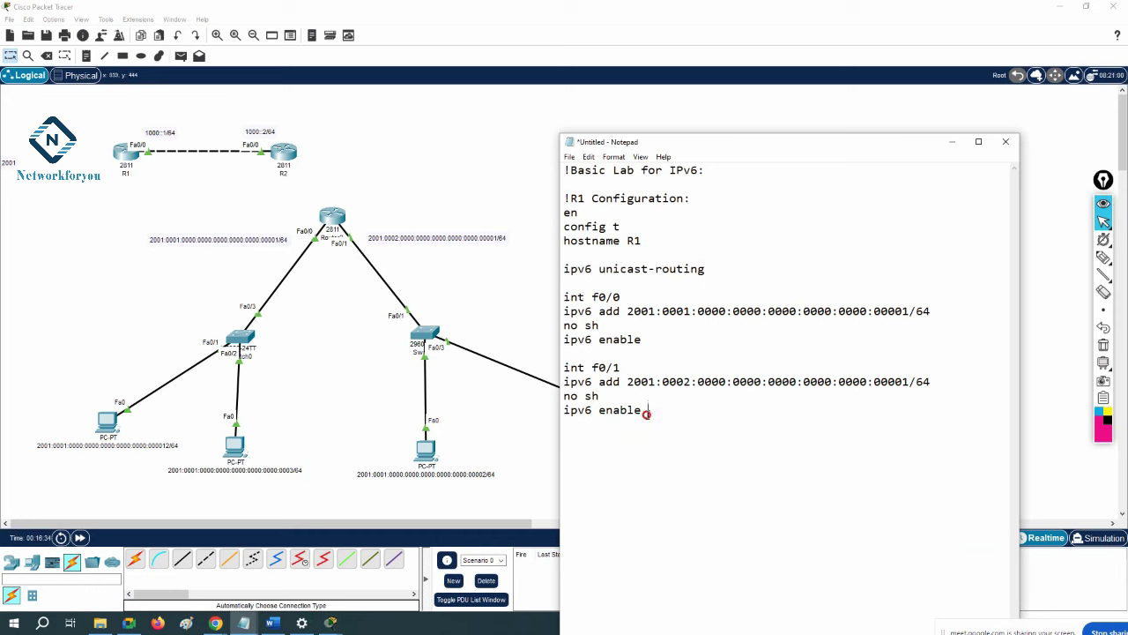
pyautogui.moveTo(647, 411); pyautogui.dragTo(563, 410)
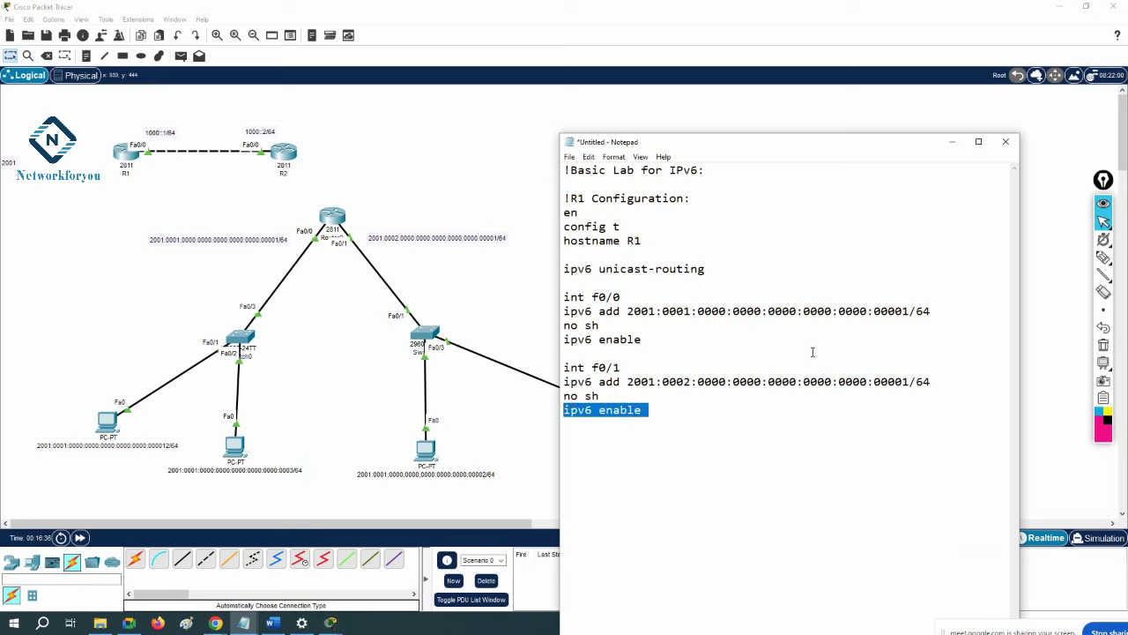